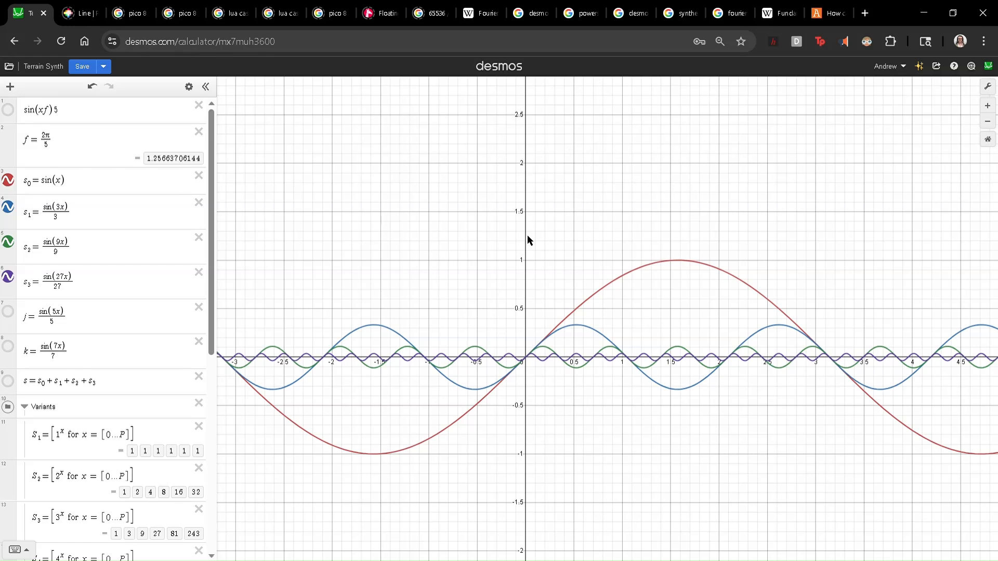
# - View the square wave and its constituent sinusoids in the Google image results for fourier transform, and return to the Desmos graph
pyautogui.click(733, 13)
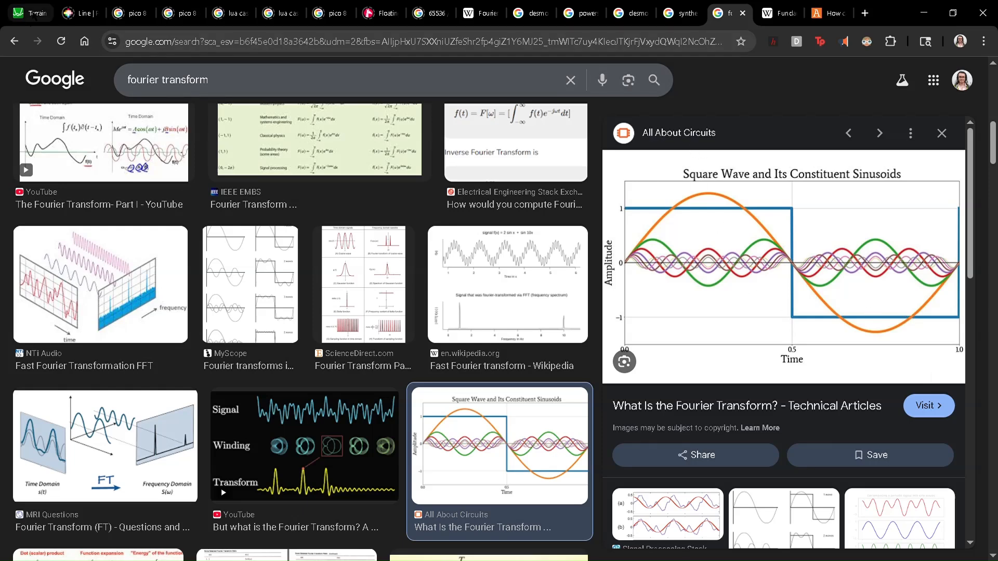
pyautogui.click(32, 14)
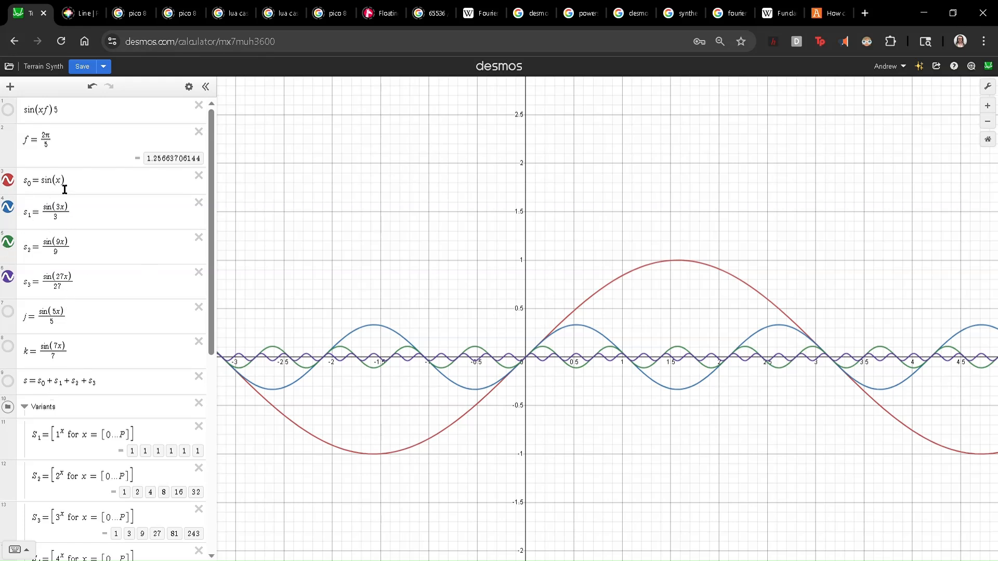
# - Examine the base wave s_0 = sin(x) and the frequency multiplier and divisor in s_1
pyautogui.click(82, 192)
pyautogui.moveTo(44, 188); pyautogui.dragTo(76, 187)
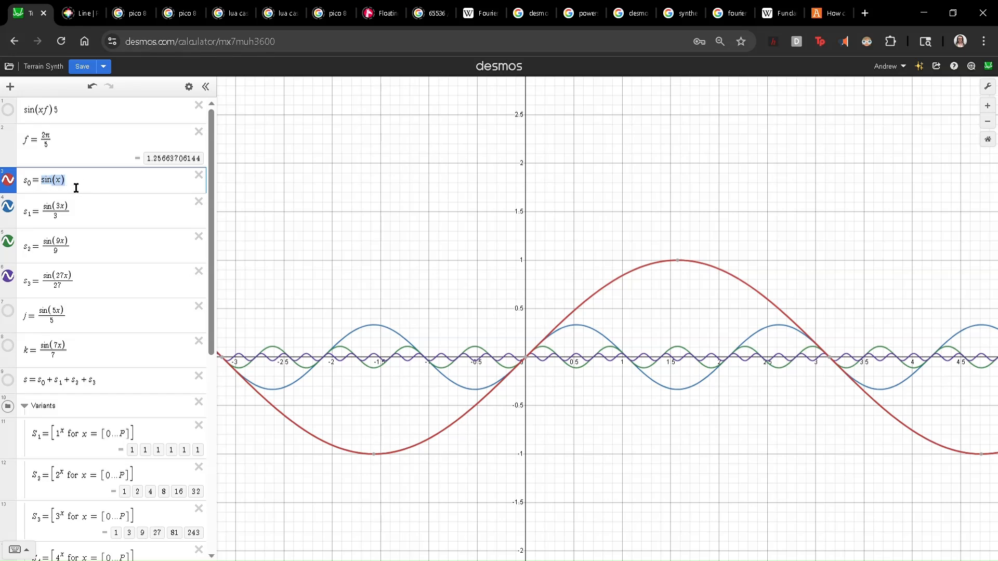
pyautogui.click(71, 193)
pyautogui.click(56, 217)
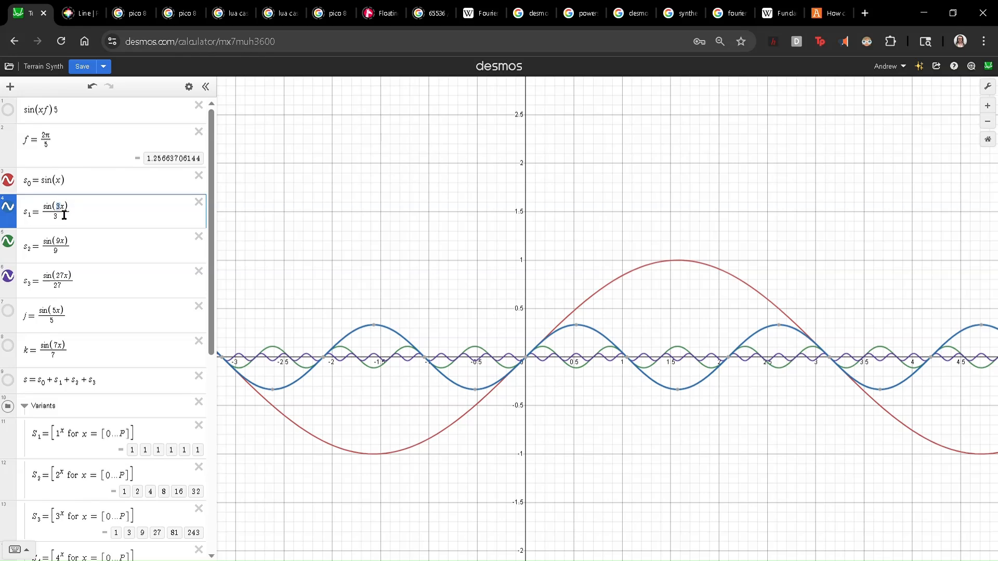
pyautogui.hotkey('shift', 'Right')
pyautogui.hotkey('shift', 'Right')
pyautogui.hotkey('shift', 'Right')
# - Show the graph of the combined wave s = s_0 + s_1 + s_2 + s_3
pyautogui.click(10, 243)
pyautogui.click(8, 382)
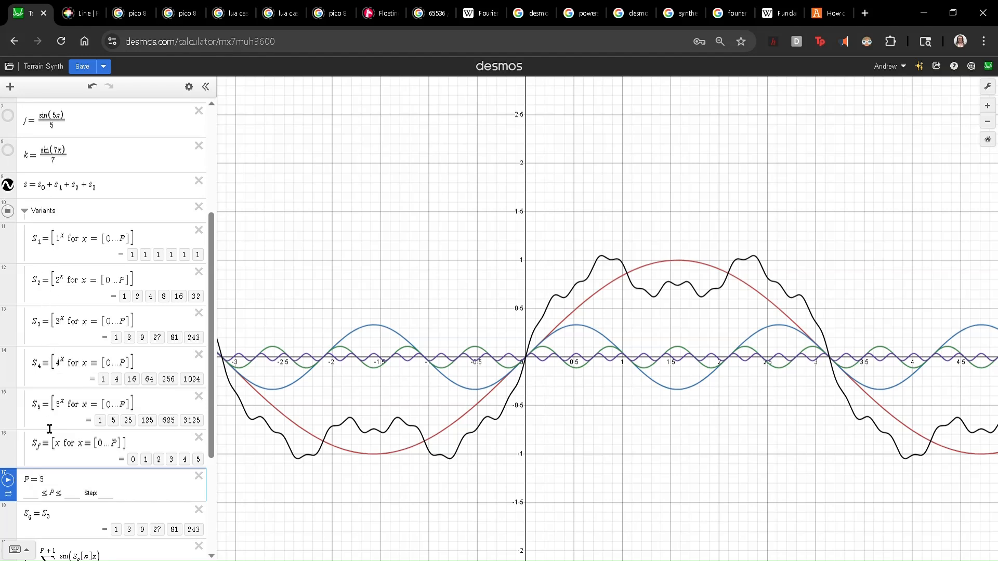
# - Examine the power-list definitions S_2 and S_3 in the Variants folder and compare them with the individual sine waves
pyautogui.moveTo(58, 325); pyautogui.dragTo(156, 326)
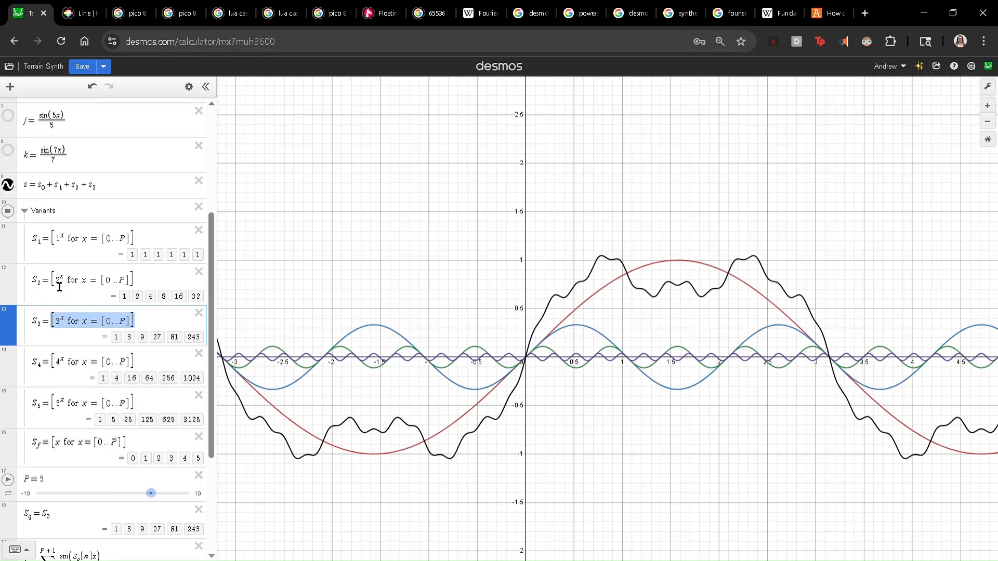
pyautogui.moveTo(52, 283); pyautogui.dragTo(125, 289)
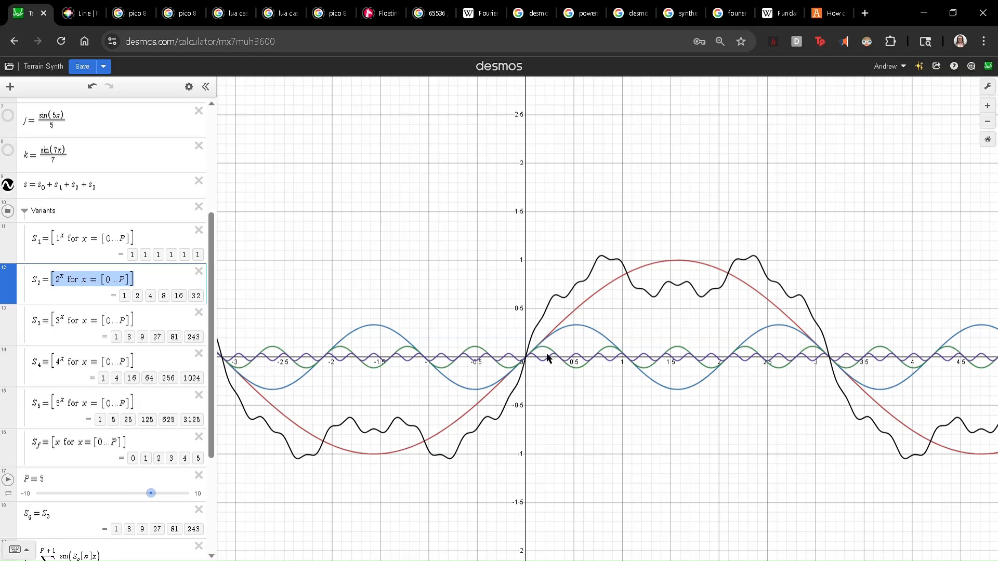
pyautogui.click(58, 327)
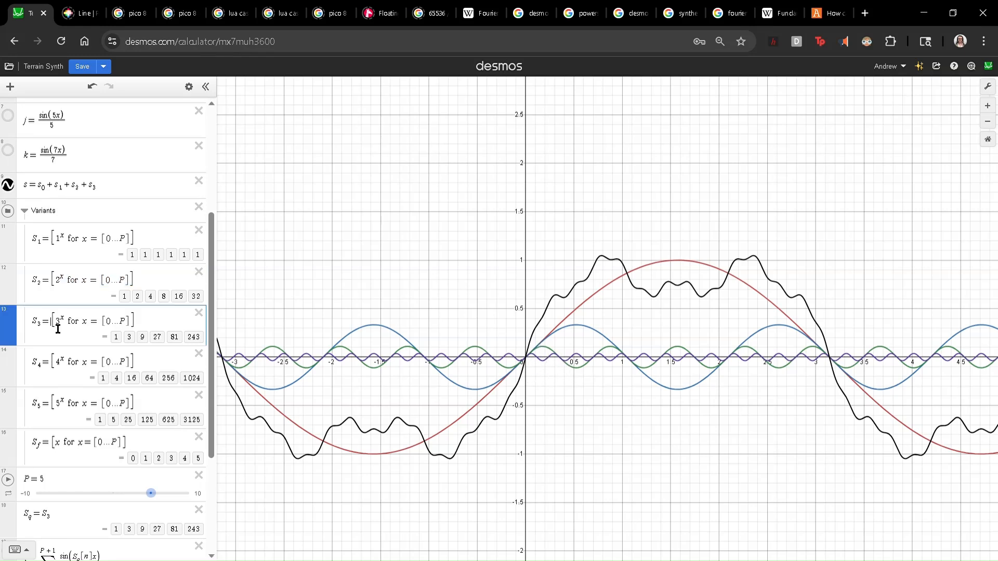
pyautogui.doubleClick(59, 328)
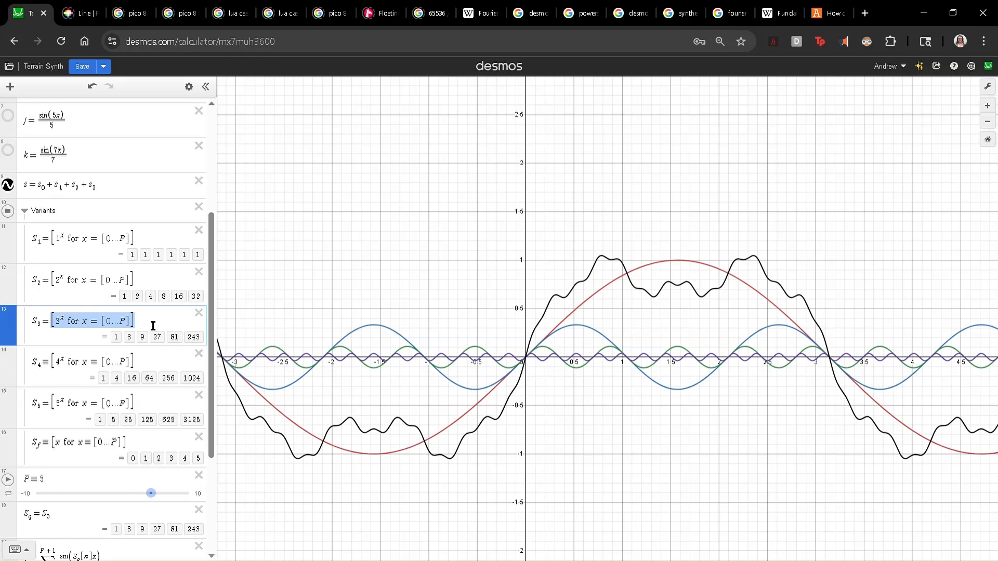
pyautogui.scroll(4, 98, 216)
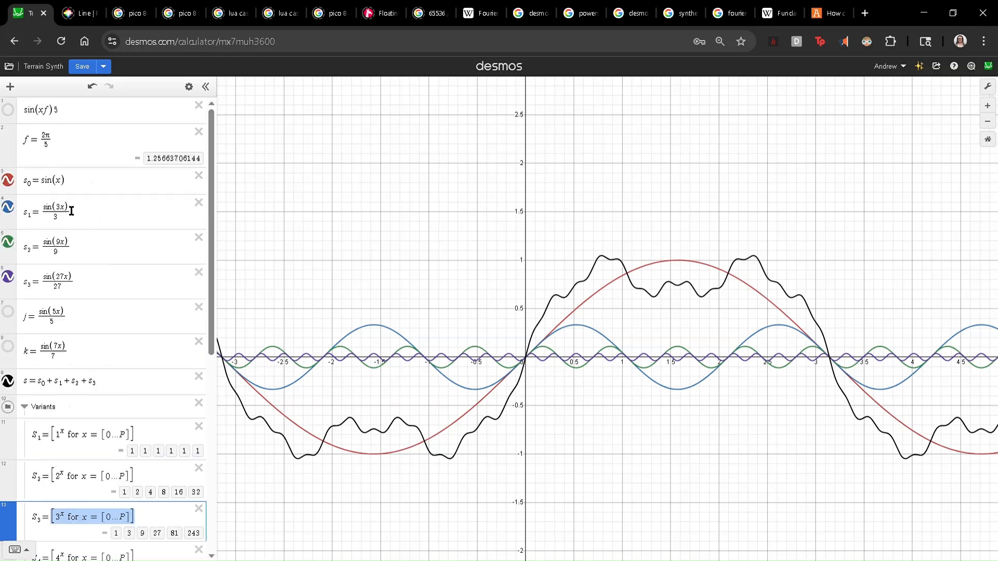
pyautogui.scroll(-3, 116, 283)
pyautogui.scroll(2, 76, 266)
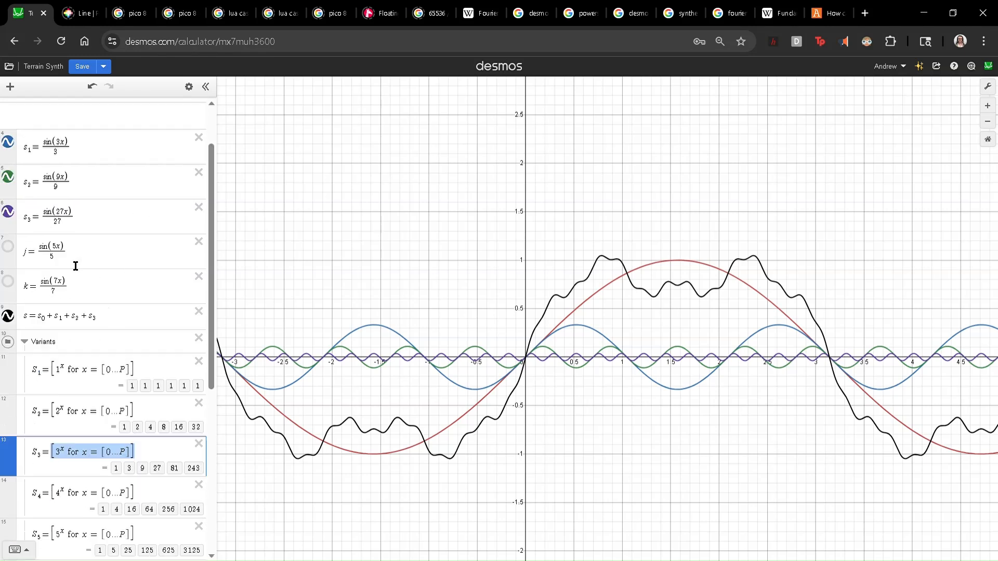
pyautogui.scroll(2, 76, 266)
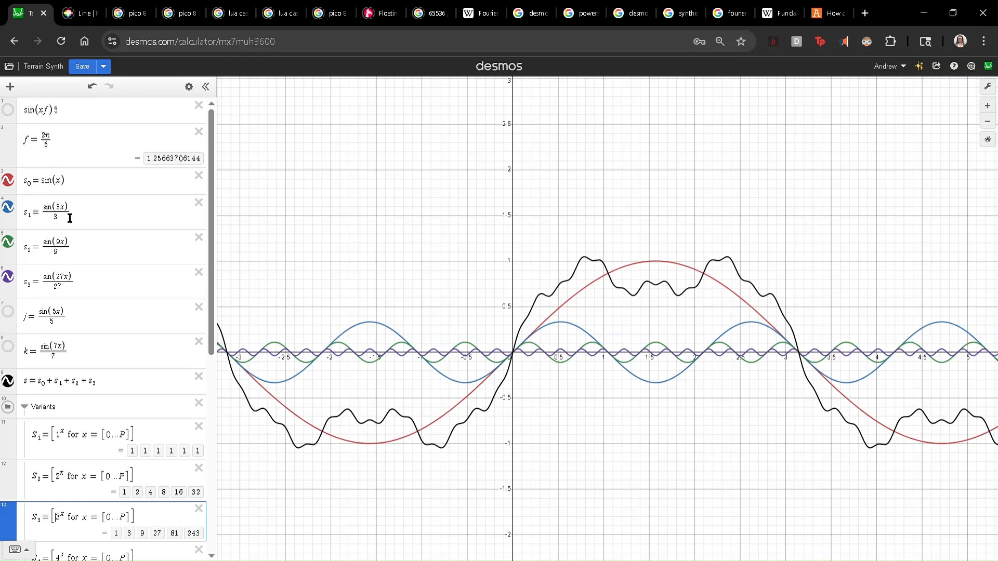
# - Compare the frequency multipliers in s_0, s_1, s_2 and s_3 with the values in the Variants lists
pyautogui.click(66, 188)
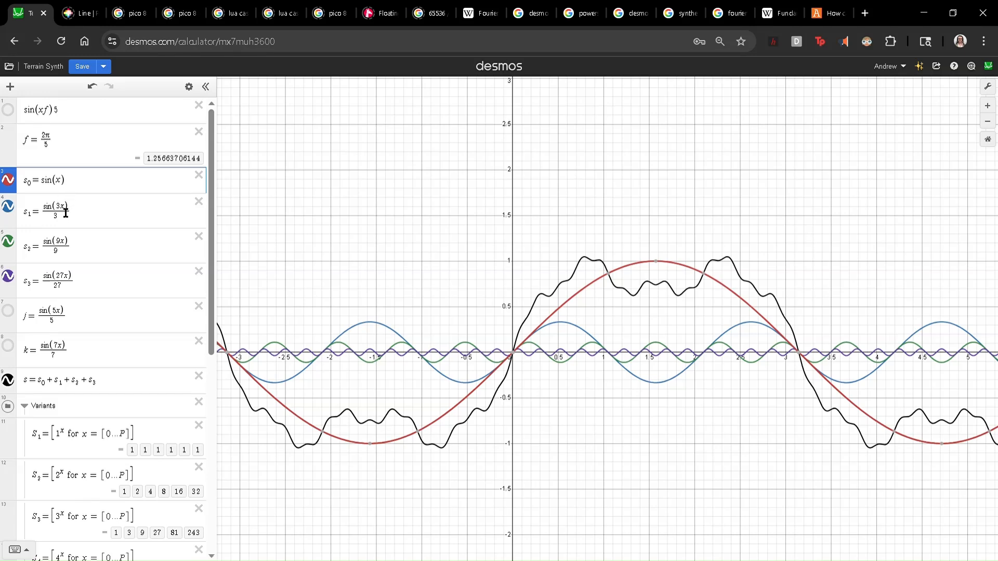
pyautogui.click(66, 210)
pyautogui.hotkey('shift', 'Right')
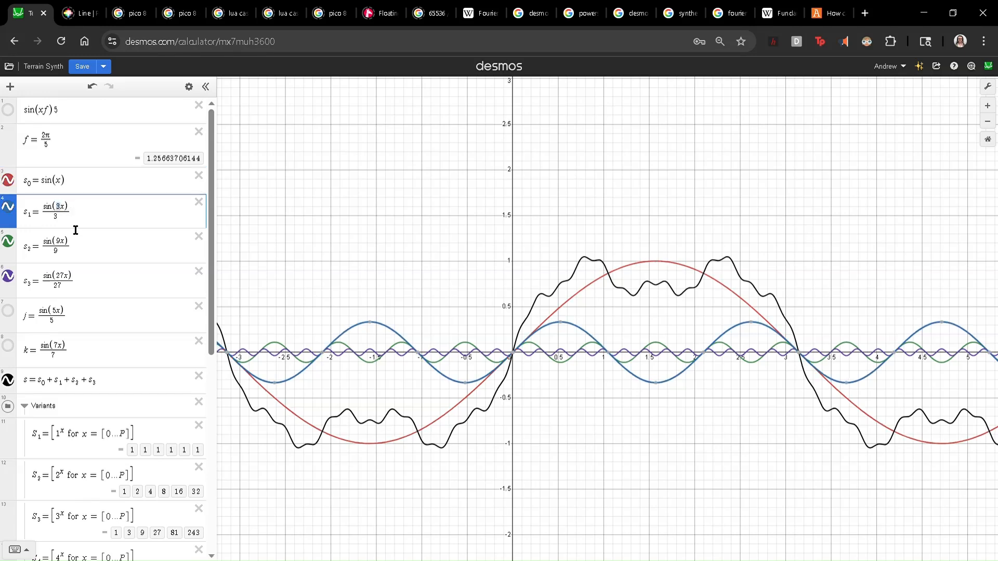
pyautogui.click(78, 189)
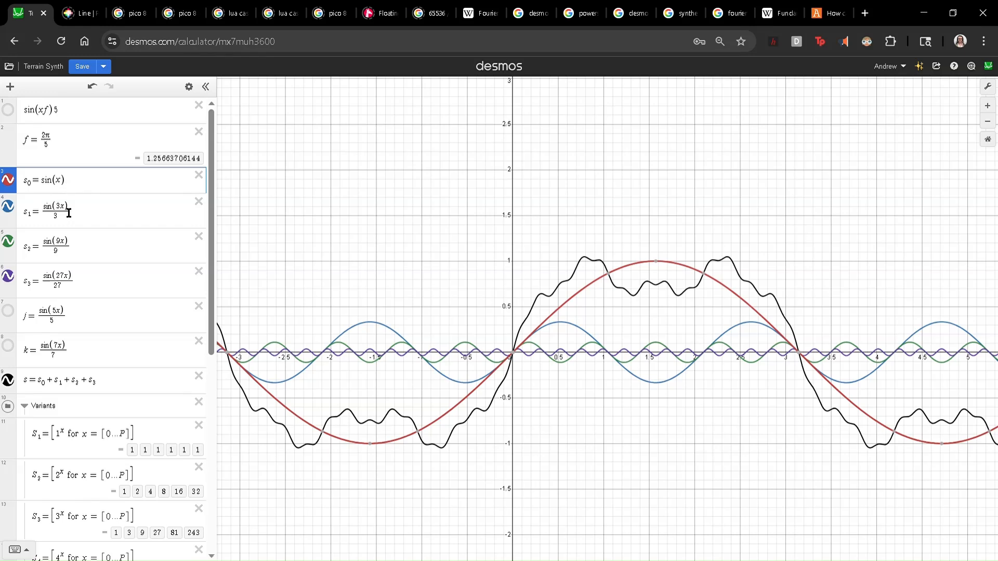
pyautogui.click(65, 185)
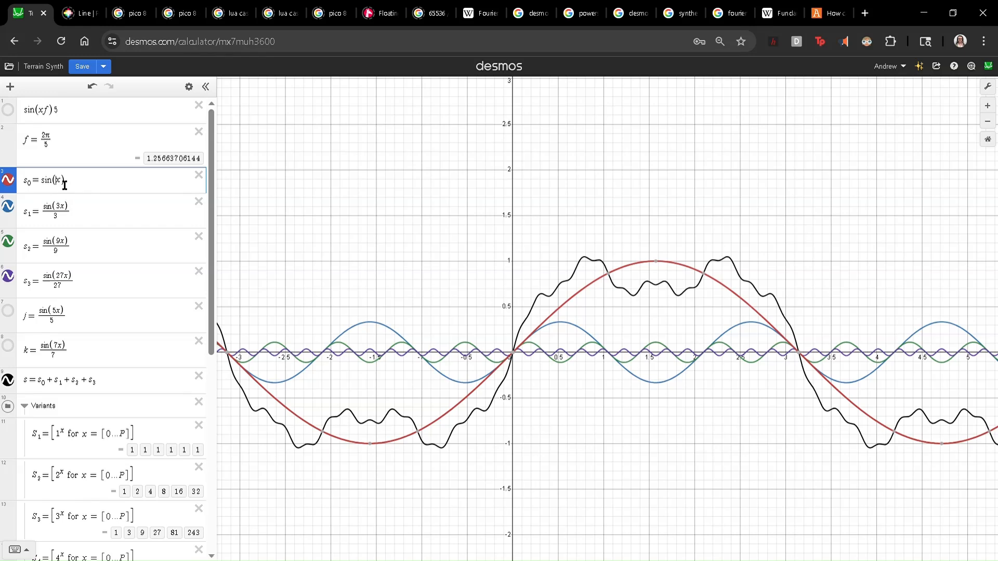
pyautogui.doubleClick(62, 246)
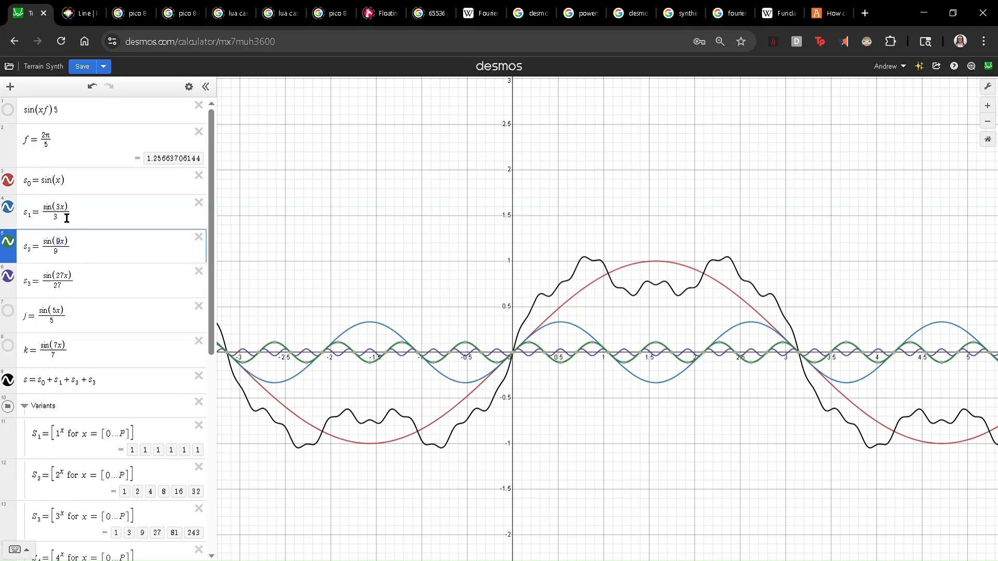
pyautogui.click(65, 280)
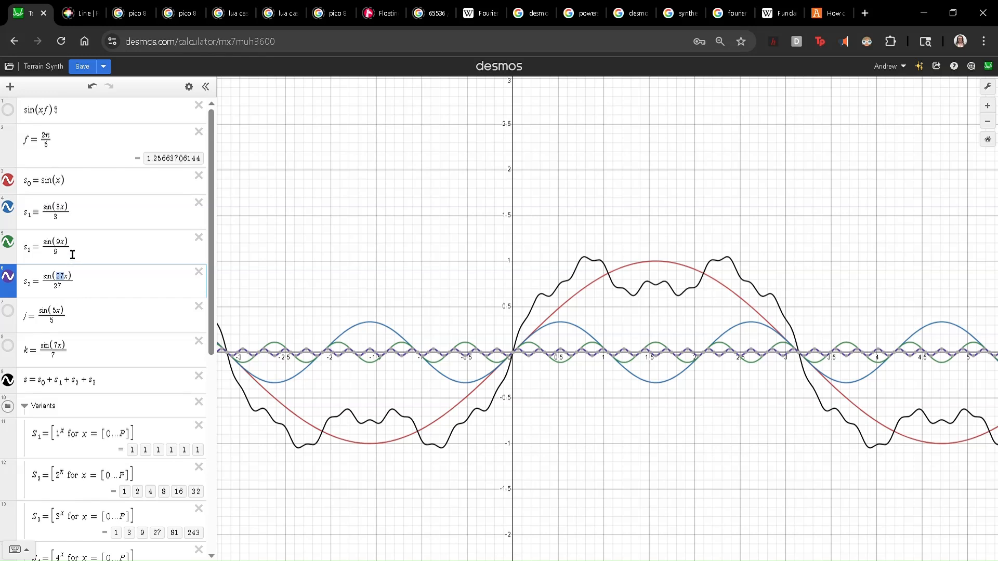
pyautogui.scroll(-3, 84, 302)
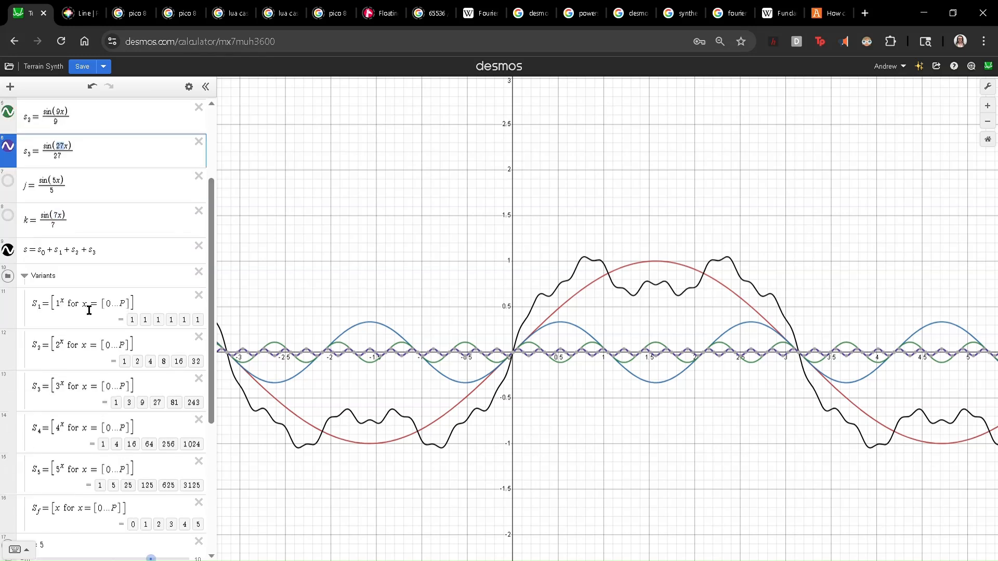
pyautogui.scroll(3, 124, 248)
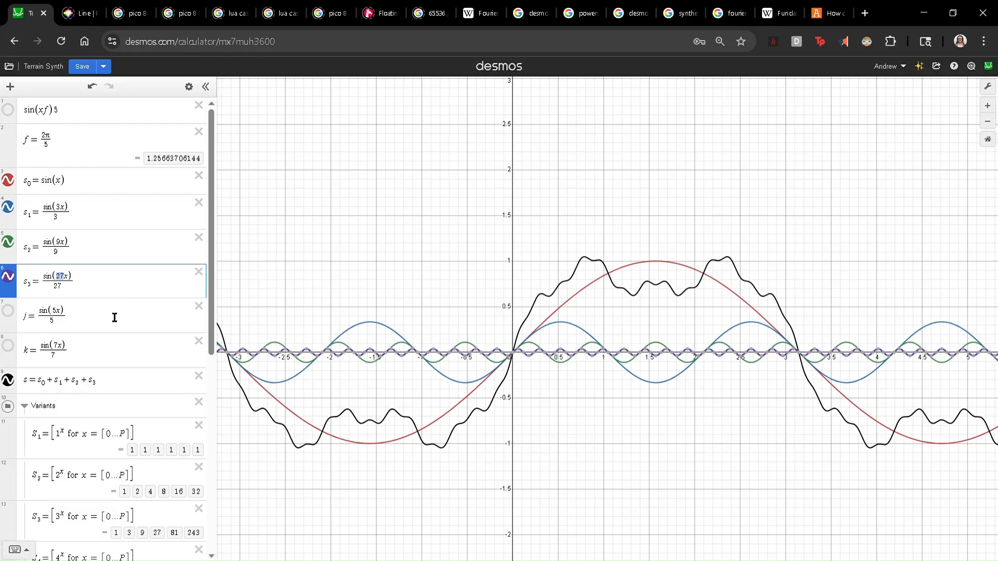
pyautogui.scroll(-2, 114, 318)
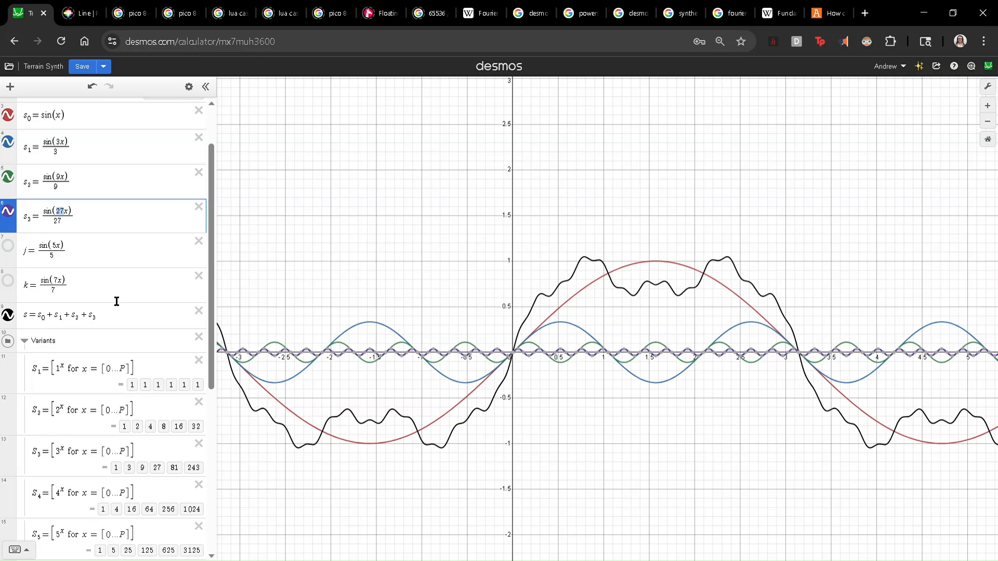
pyautogui.scroll(-2, 116, 301)
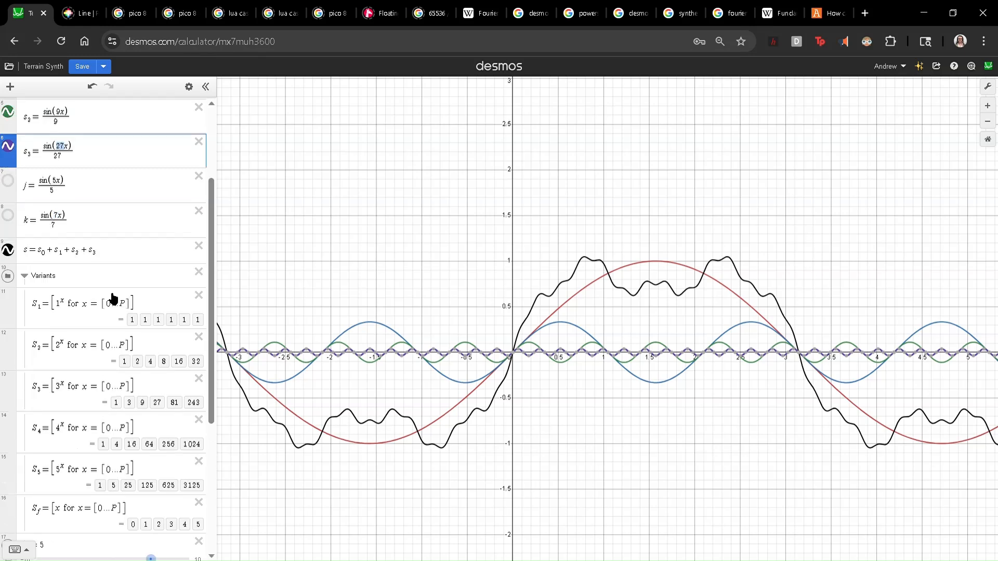
# - Examine the exponent and the 0...P range in the definition of list S_3
pyautogui.click(66, 394)
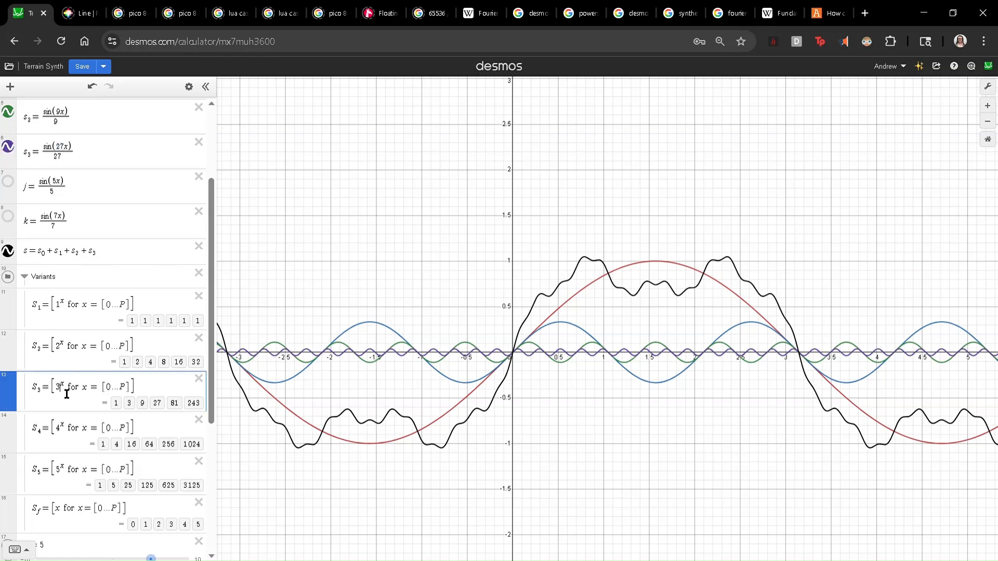
pyautogui.moveTo(62, 391); pyautogui.dragTo(71, 391)
pyautogui.moveTo(107, 387); pyautogui.dragTo(131, 387)
pyautogui.scroll(-2, 104, 398)
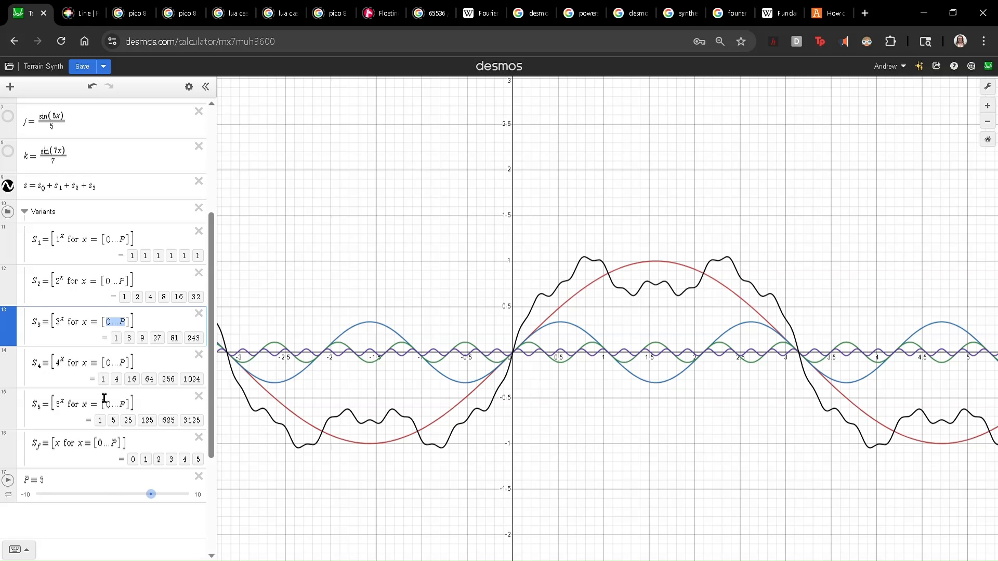
# - Try P = 15 to lengthen the Variants lists, and restore P to 5
pyautogui.doubleClick(58, 482)
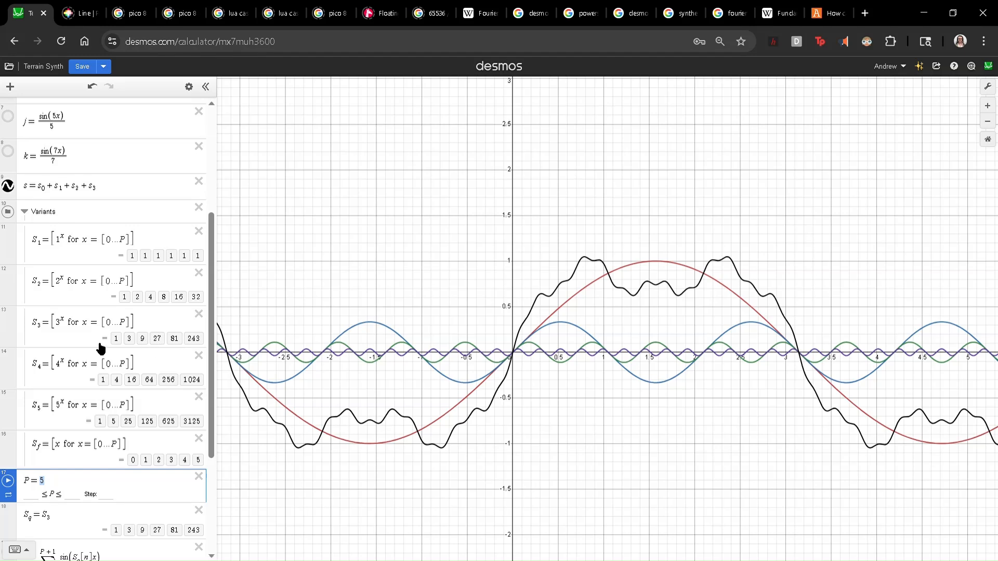
pyautogui.click(34, 479)
pyautogui.write('1')
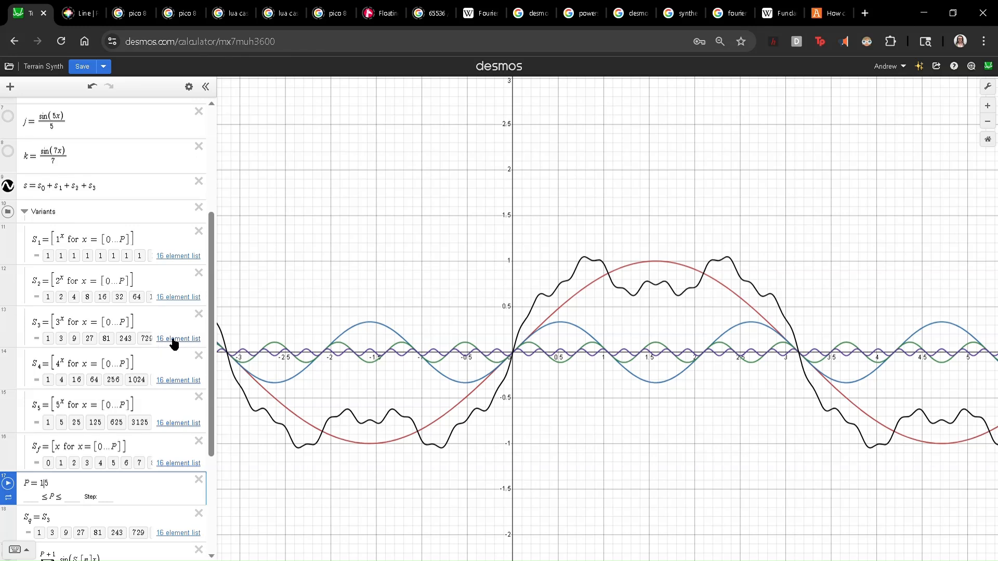
pyautogui.press('BackSpace')
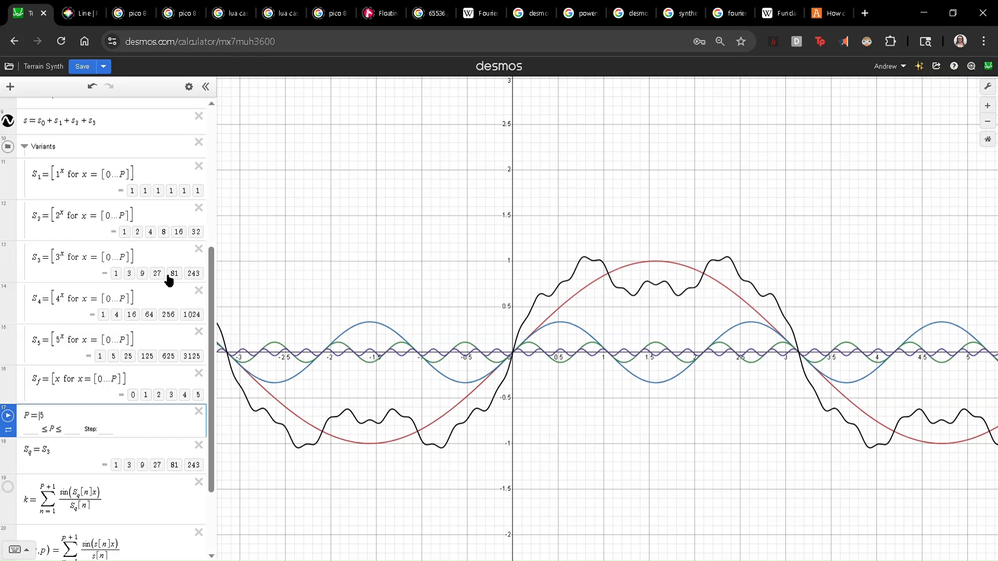
# - Hide the graphs of the combined wave s and the individual waves s_3, s_2, s_1 and s_0
pyautogui.scroll(-3, 138, 327)
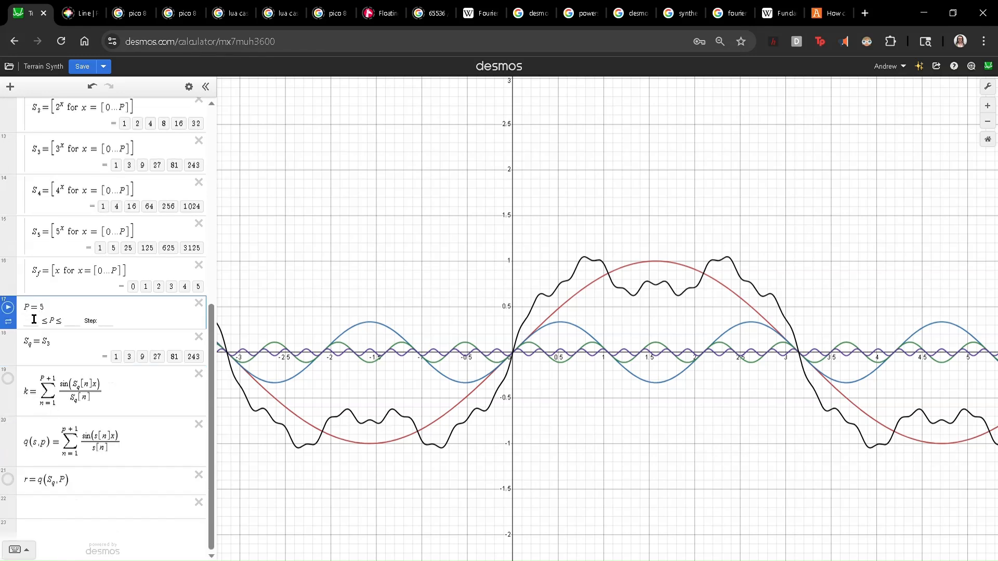
pyautogui.scroll(4, 34, 319)
pyautogui.click(8, 142)
pyautogui.scroll(5, 38, 212)
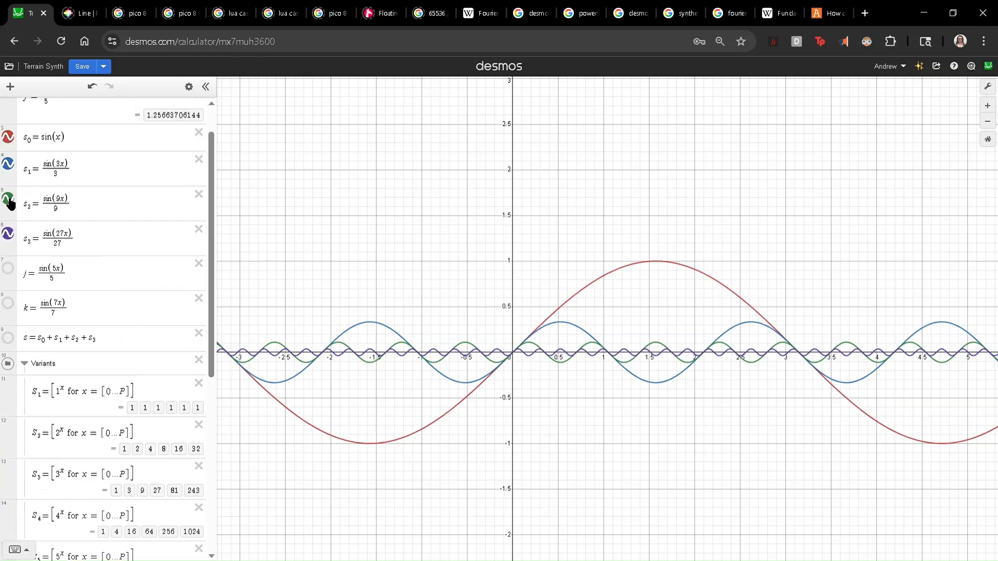
pyautogui.click(9, 236)
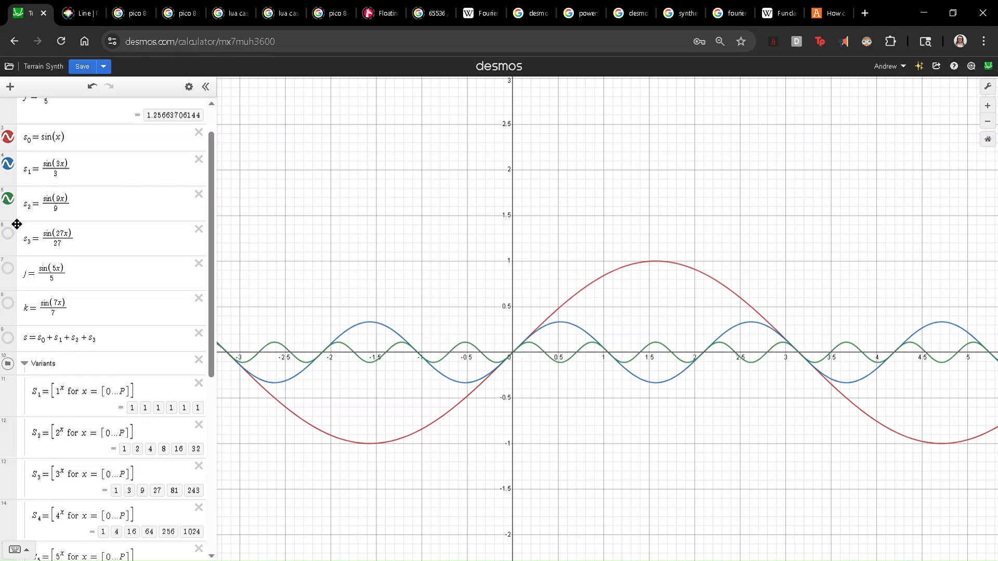
pyautogui.click(8, 199)
pyautogui.click(8, 165)
pyautogui.click(10, 137)
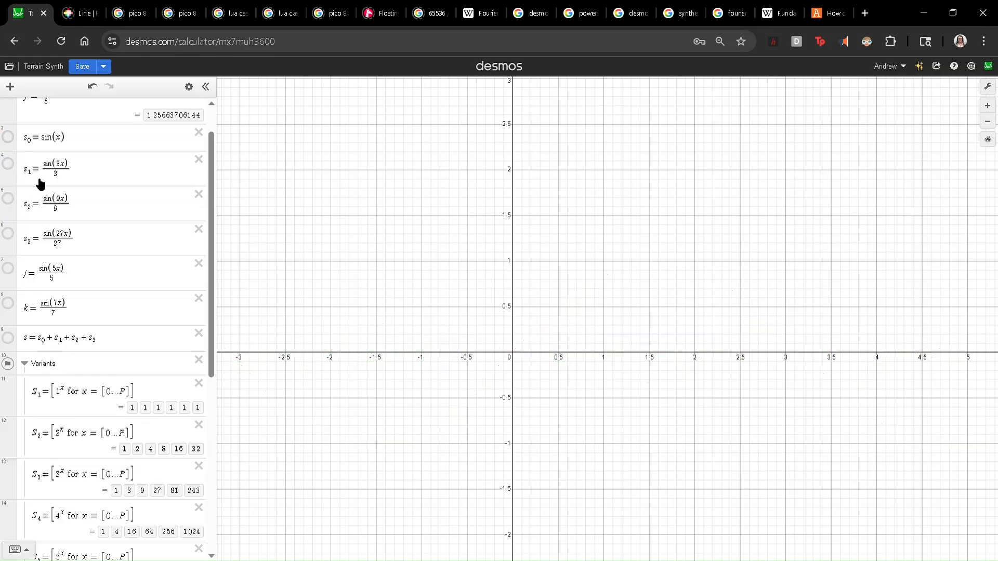
# - Examine the summation k, including its n = 1 and P+1 limits and the S_q[n] index, against the S_3 list
pyautogui.scroll(1, 47, 234)
pyautogui.scroll(-9, 49, 241)
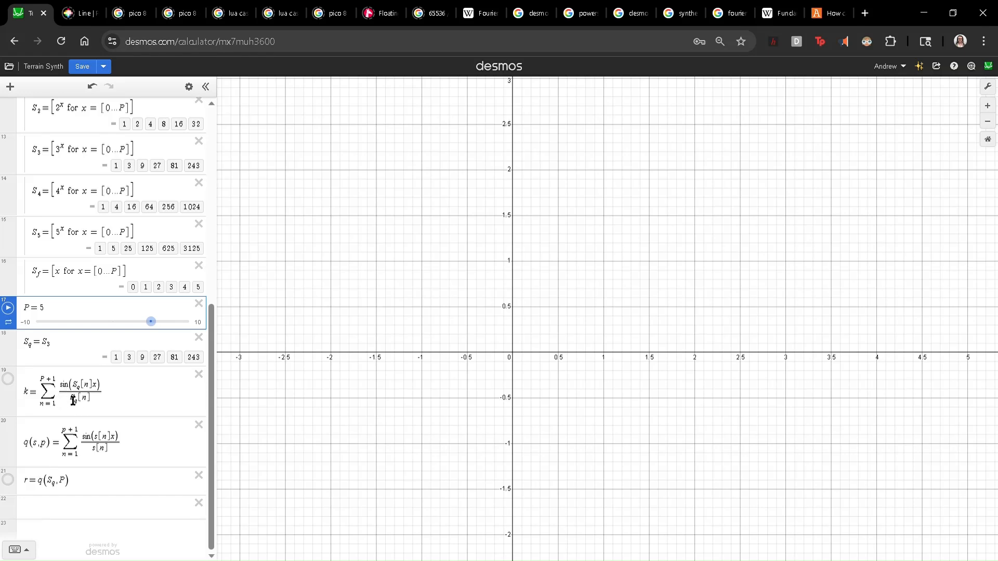
pyautogui.click(49, 408)
pyautogui.moveTo(50, 412); pyautogui.dragTo(63, 409)
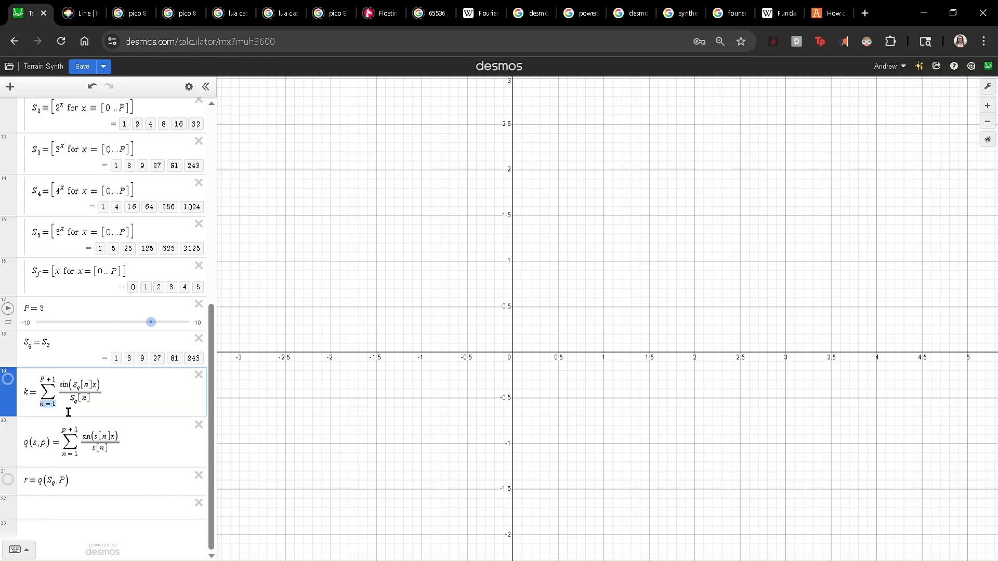
pyautogui.click(50, 390)
pyautogui.moveTo(44, 383); pyautogui.dragTo(63, 386)
pyautogui.doubleClick(94, 392)
pyautogui.scroll(1, 112, 404)
pyautogui.scroll(1, 112, 405)
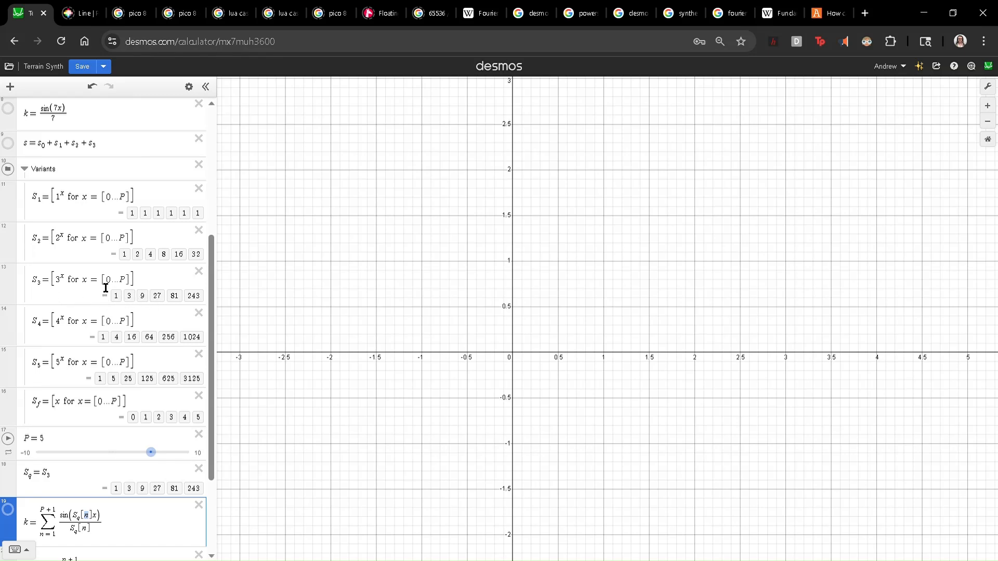
pyautogui.scroll(-3, 130, 291)
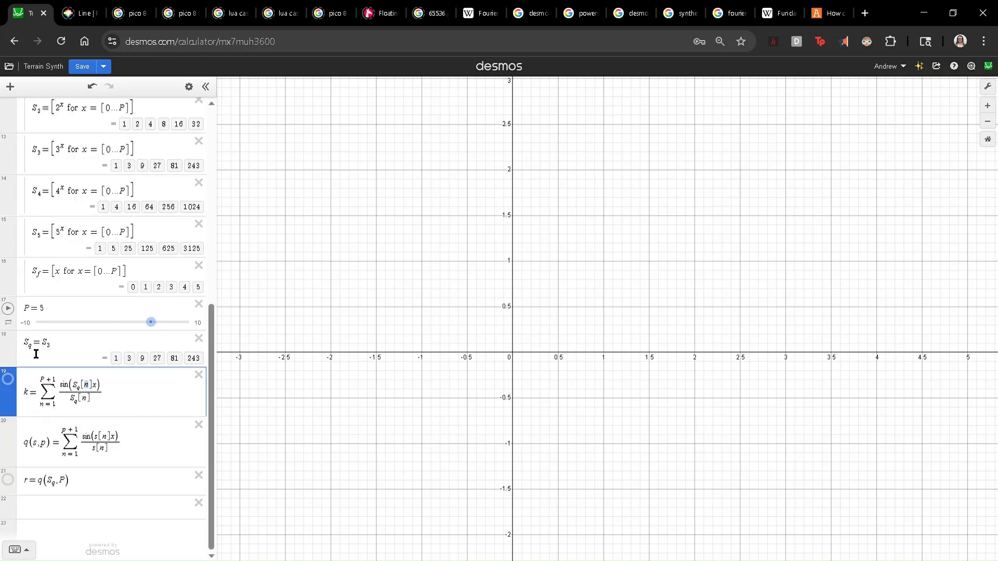
# - Trace the S_q = S_3 assignment back to the power list that defines S_3
pyautogui.click(36, 352)
pyautogui.scroll(1, 65, 364)
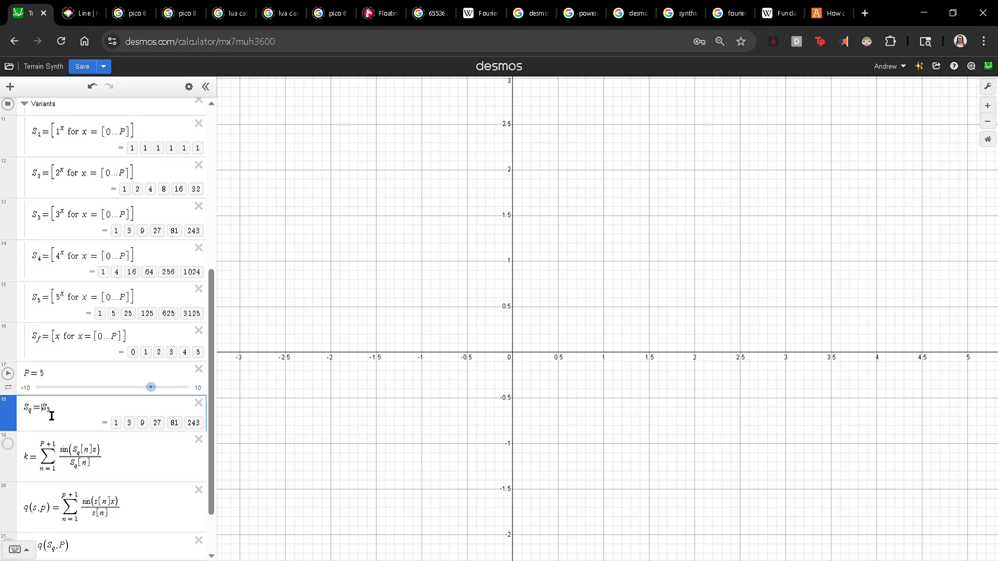
pyautogui.moveTo(51, 415); pyautogui.dragTo(61, 414)
pyautogui.doubleClick(64, 221)
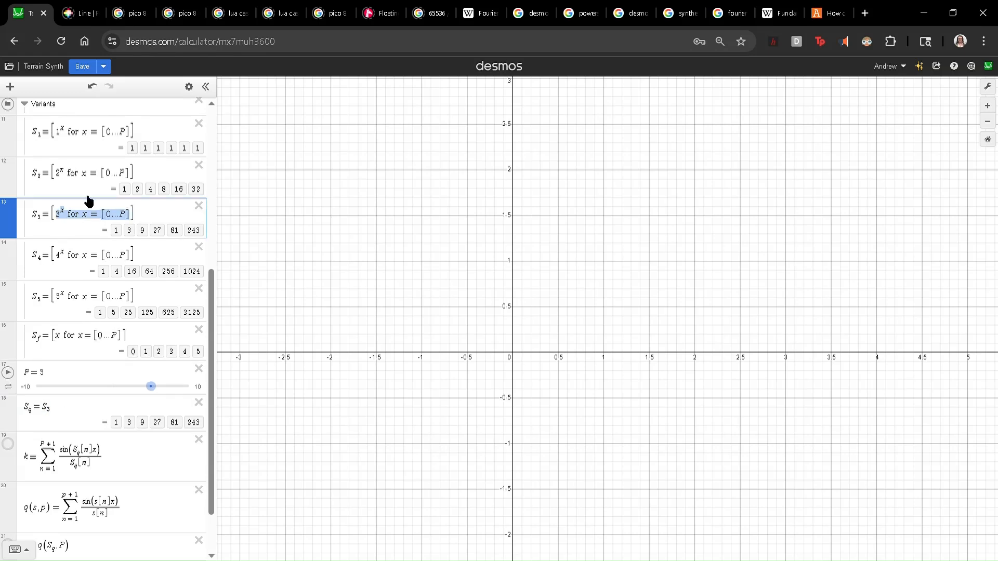
# - Examine the fraction inside the summation k, from the sin(S_q[n]x) numerator to the S_q[n] denominator
pyautogui.scroll(-1, 88, 201)
pyautogui.click(83, 393)
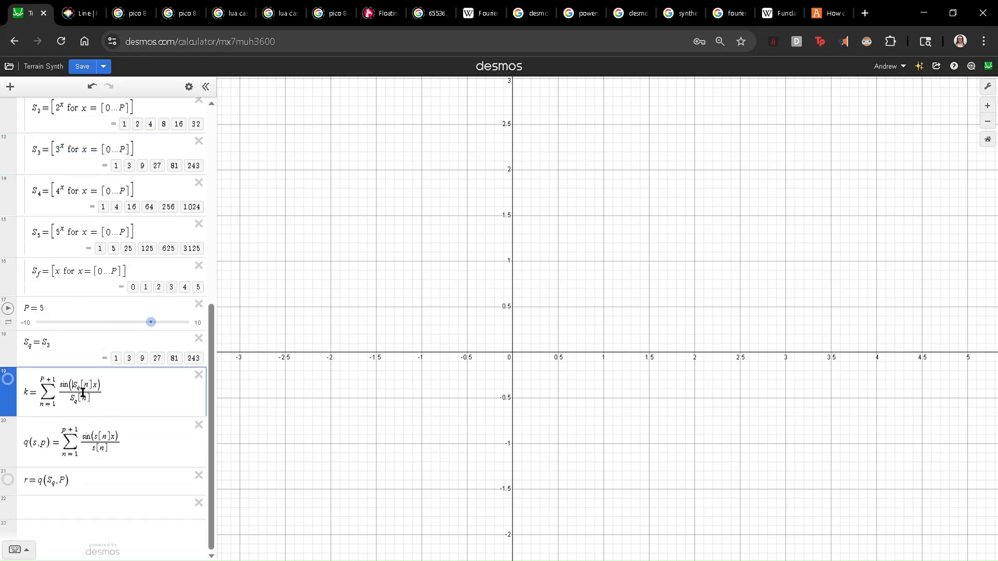
pyautogui.moveTo(83, 393); pyautogui.dragTo(95, 387)
pyautogui.press('Right')
pyautogui.moveTo(75, 408); pyautogui.dragTo(109, 408)
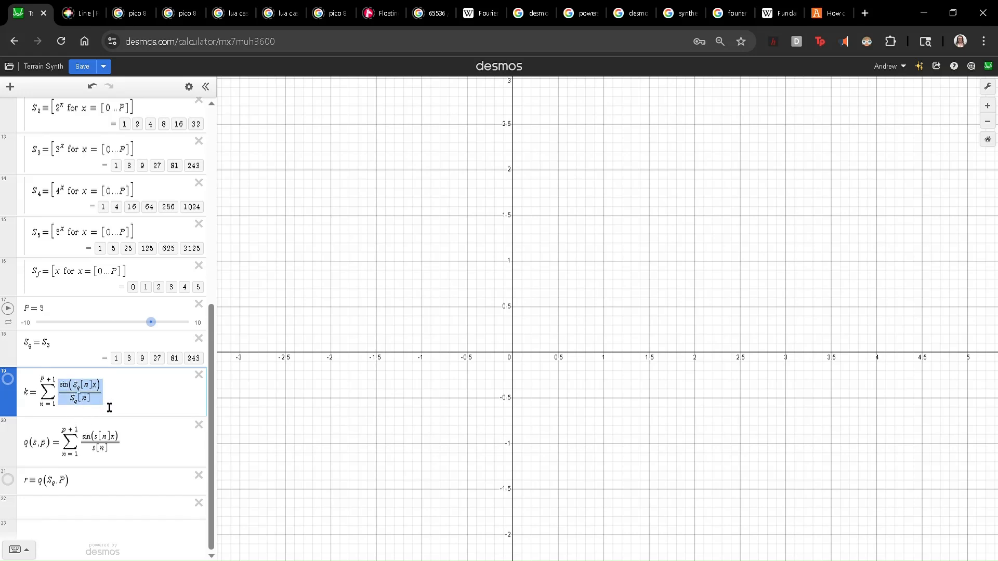
pyautogui.click(77, 406)
pyautogui.moveTo(76, 406); pyautogui.dragTo(101, 404)
pyautogui.click(70, 403)
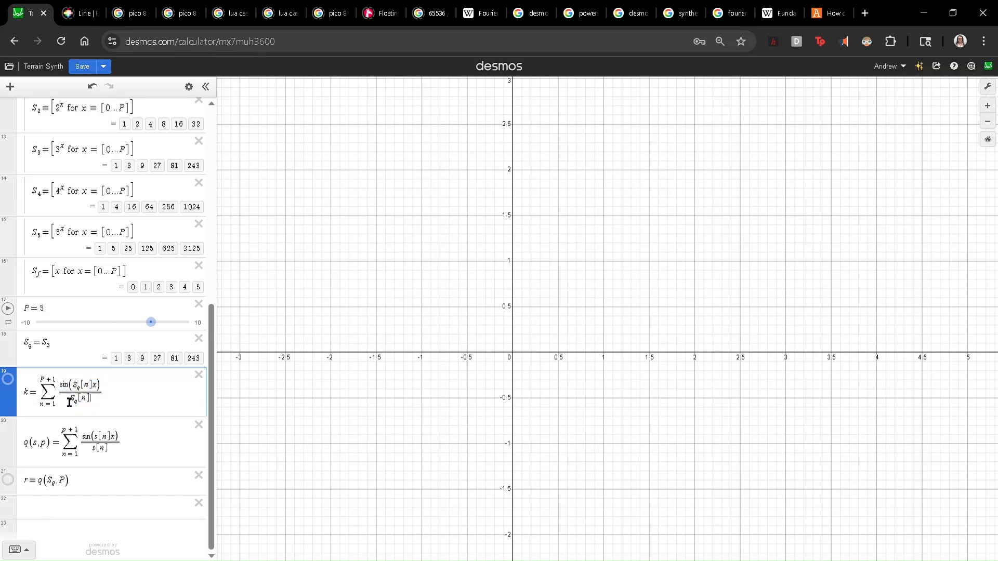
# - Show the graph of the summation k and inspect the small ripples along its peaks and slopes
pyautogui.click(7, 379)
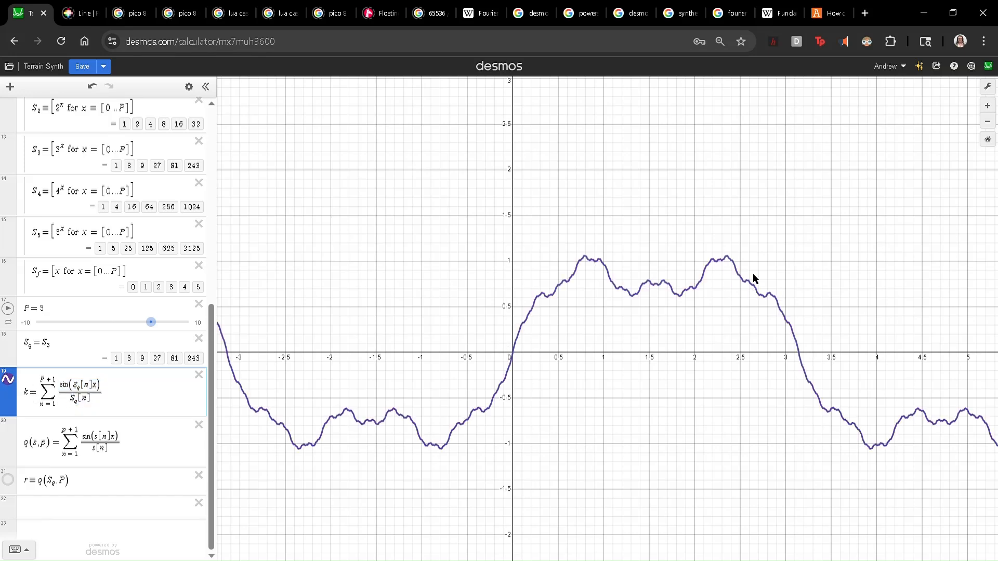
pyautogui.scroll(-2, 548, 296)
pyautogui.scroll(4, 557, 300)
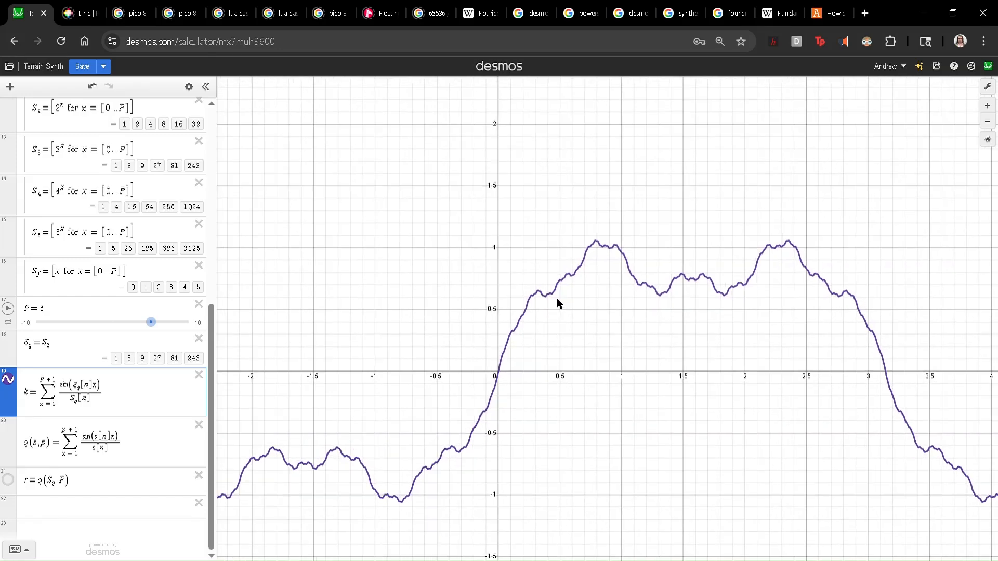
pyautogui.scroll(-1, 557, 300)
pyautogui.scroll(6, 538, 301)
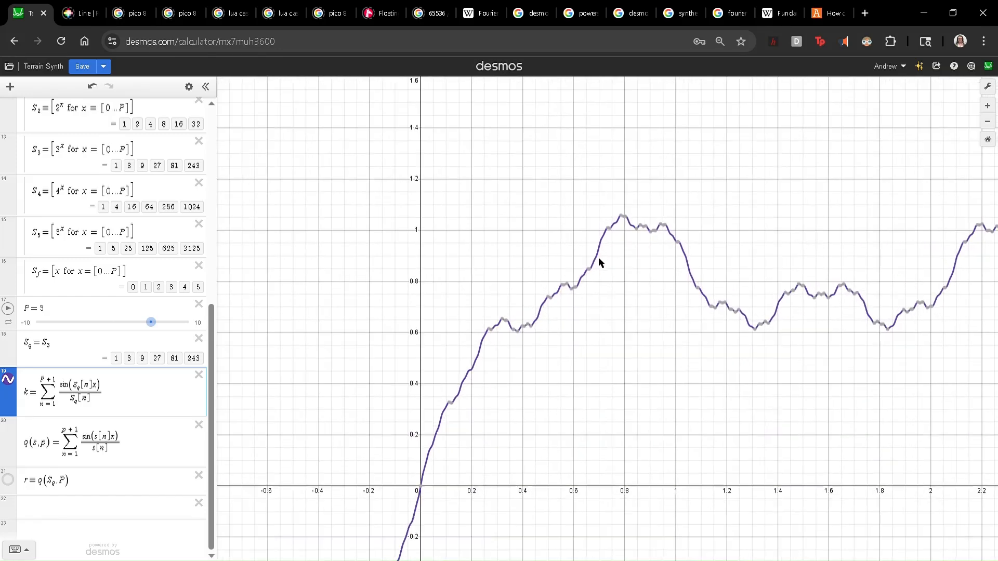
pyautogui.scroll(-1, 597, 262)
pyautogui.scroll(2, 572, 296)
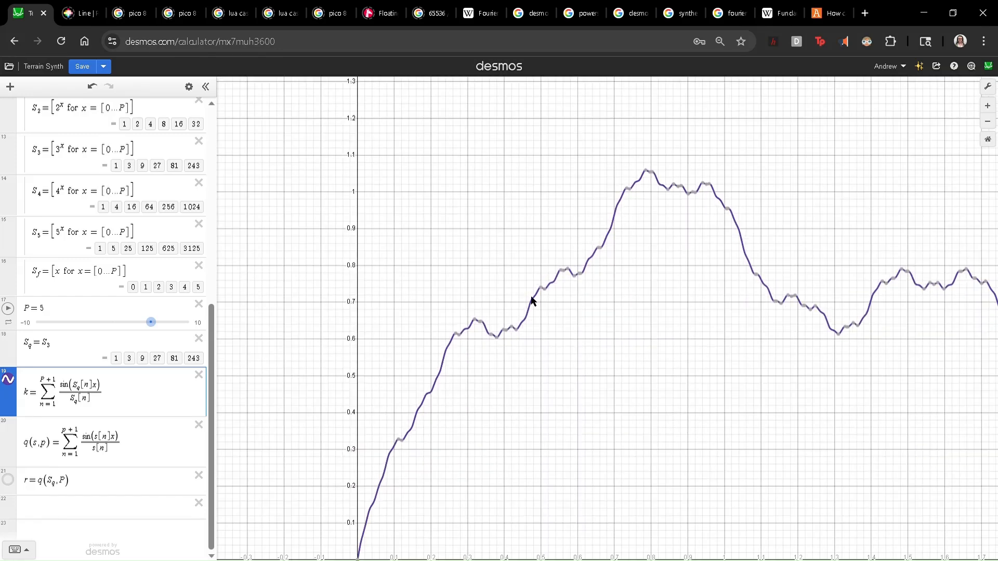
pyautogui.scroll(-4, 433, 283)
pyautogui.scroll(3, 608, 268)
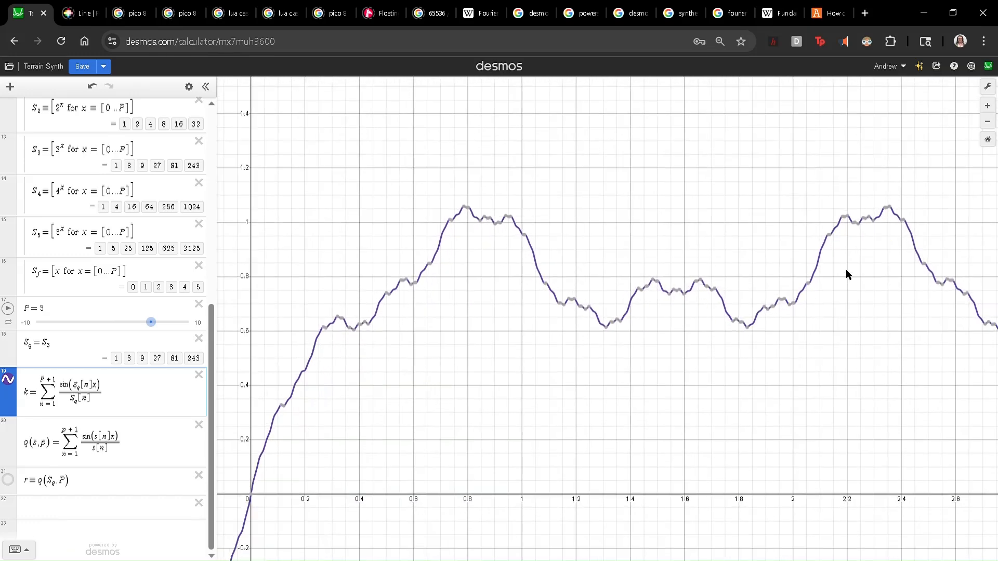
pyautogui.scroll(-3, 717, 265)
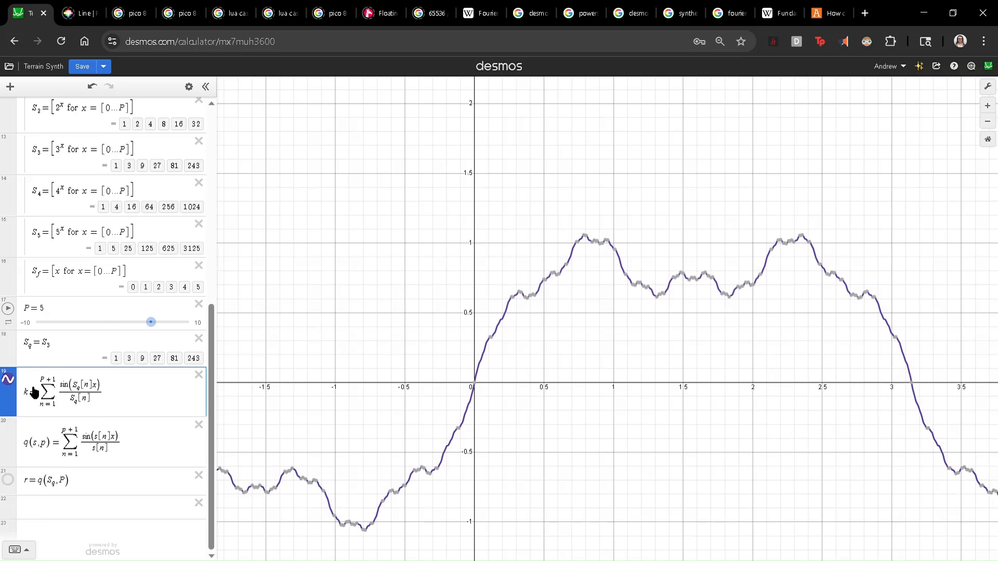
# - Try P = 25 and inspect the fine detail around the first peak of the k graph
pyautogui.click(50, 316)
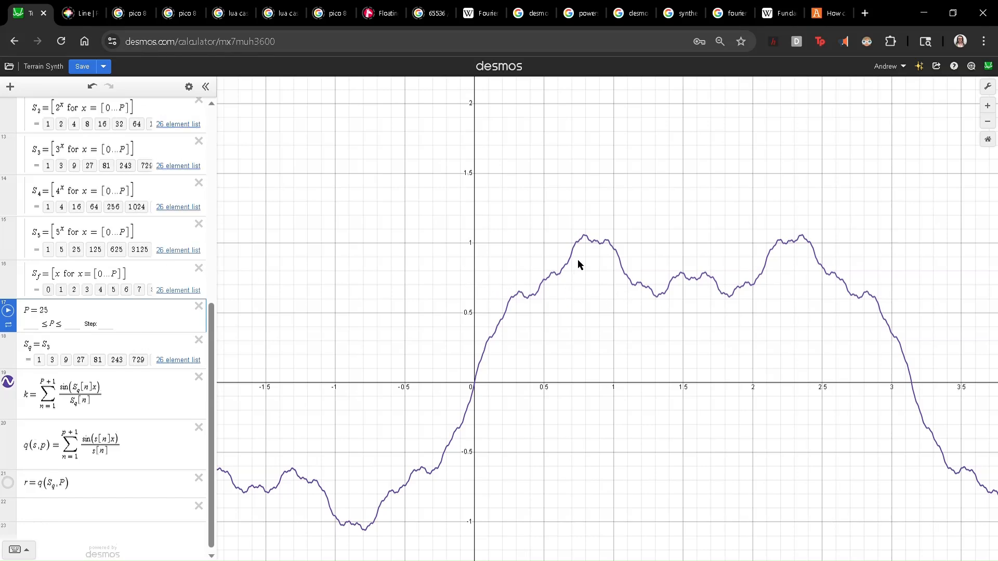
pyautogui.scroll(8, 580, 265)
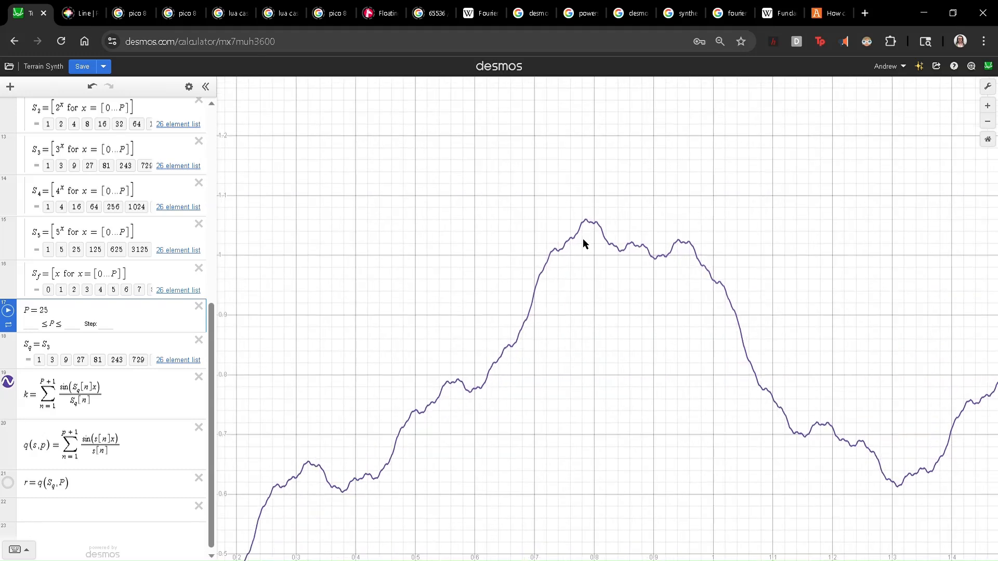
pyautogui.scroll(9, 583, 243)
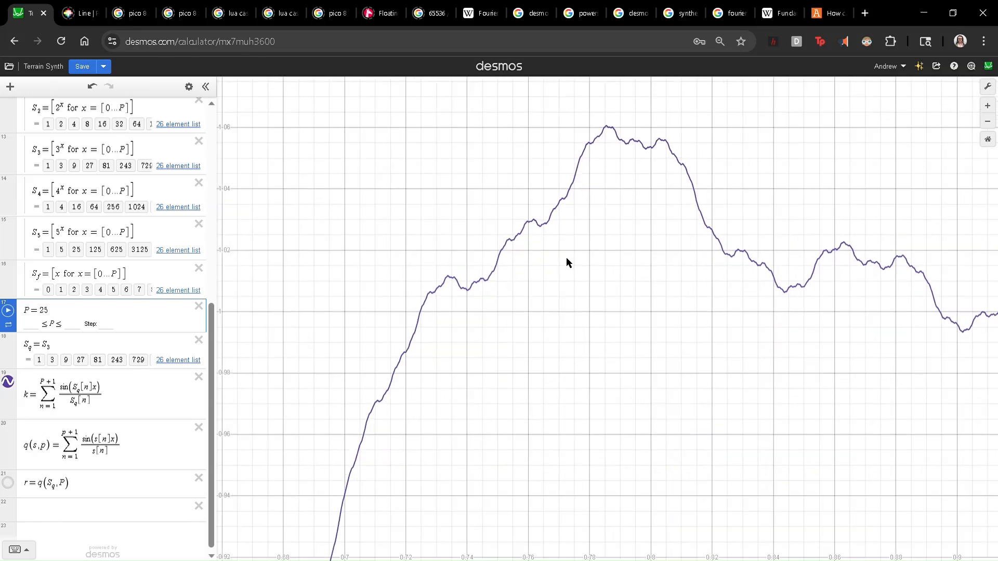
pyautogui.scroll(-15, 520, 283)
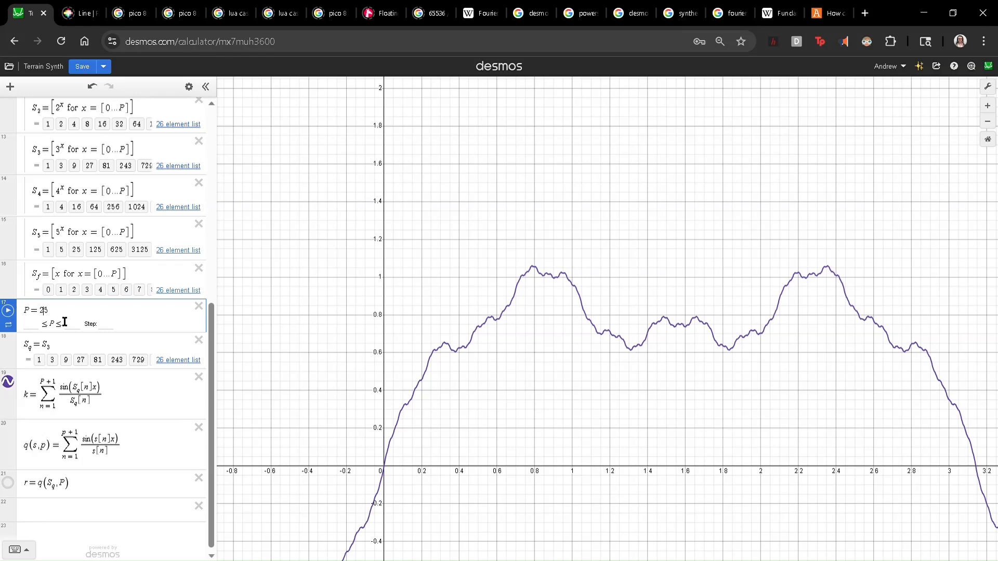
# - Remove the 2 from P = 25, animate P briefly, and set its slider to 4.5
pyautogui.press('BackSpace')
pyautogui.click(8, 308)
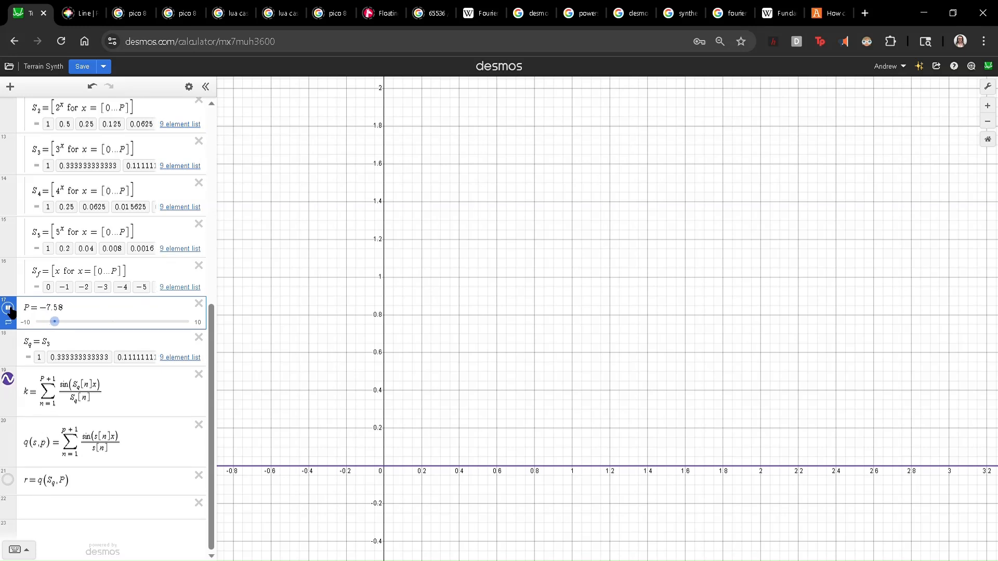
pyautogui.click(121, 323)
pyautogui.moveTo(121, 323); pyautogui.dragTo(146, 335)
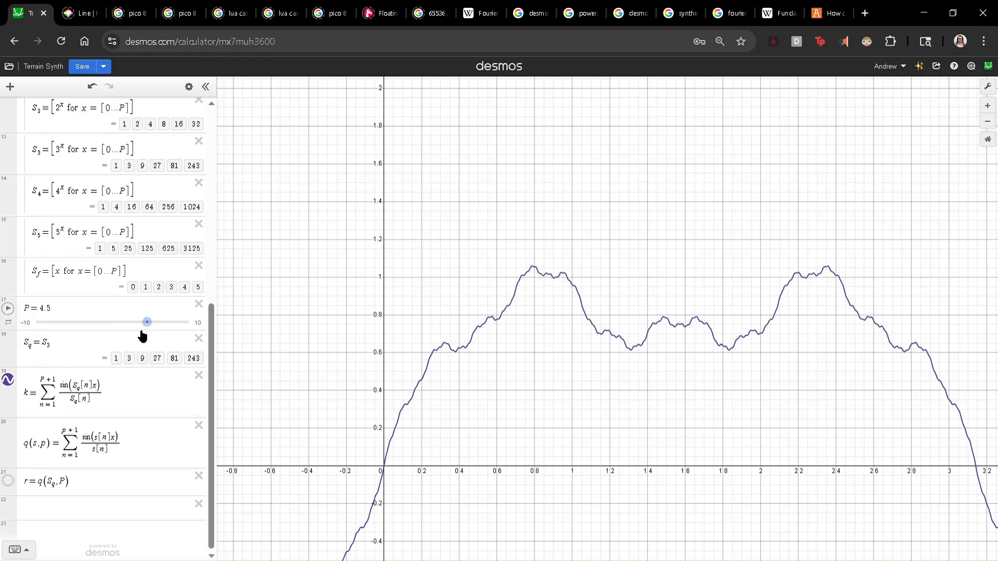
# - Compare the Desmos expressions and k graph with the square wave and constituent sinusoids picture in the Google Fourier transform results
pyautogui.scroll(5, 27, 316)
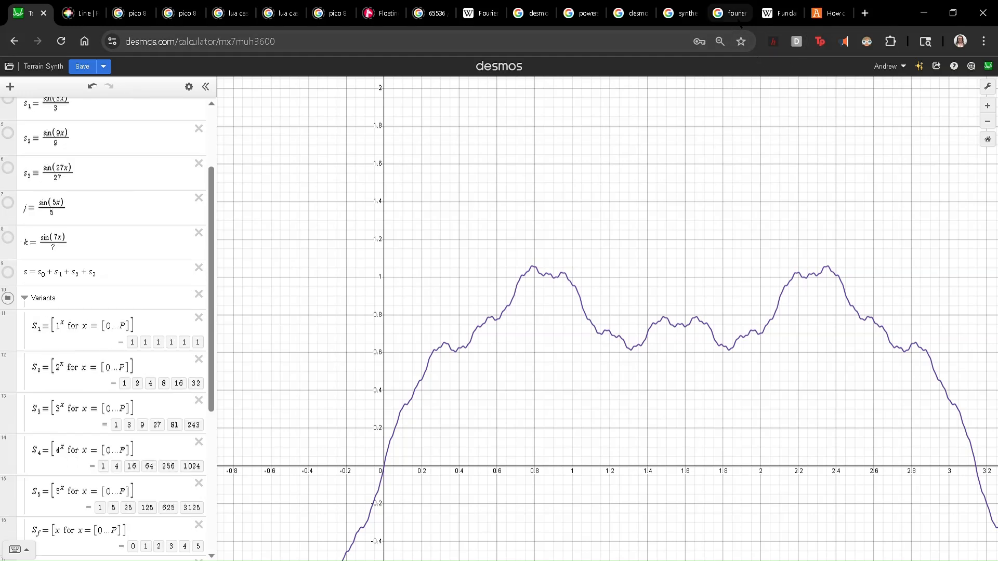
pyautogui.click(733, 13)
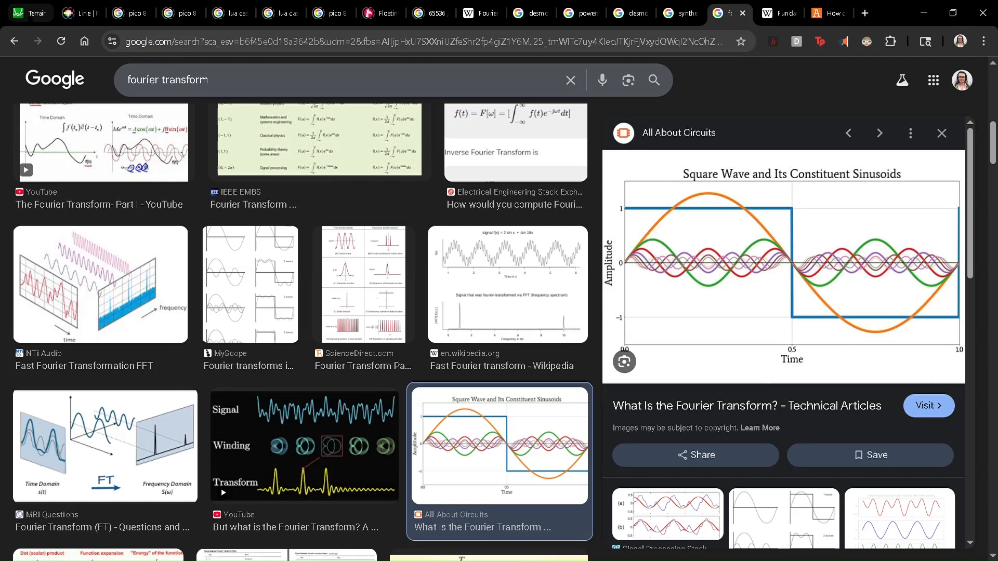
pyautogui.click(30, 15)
pyautogui.scroll(-3, 97, 281)
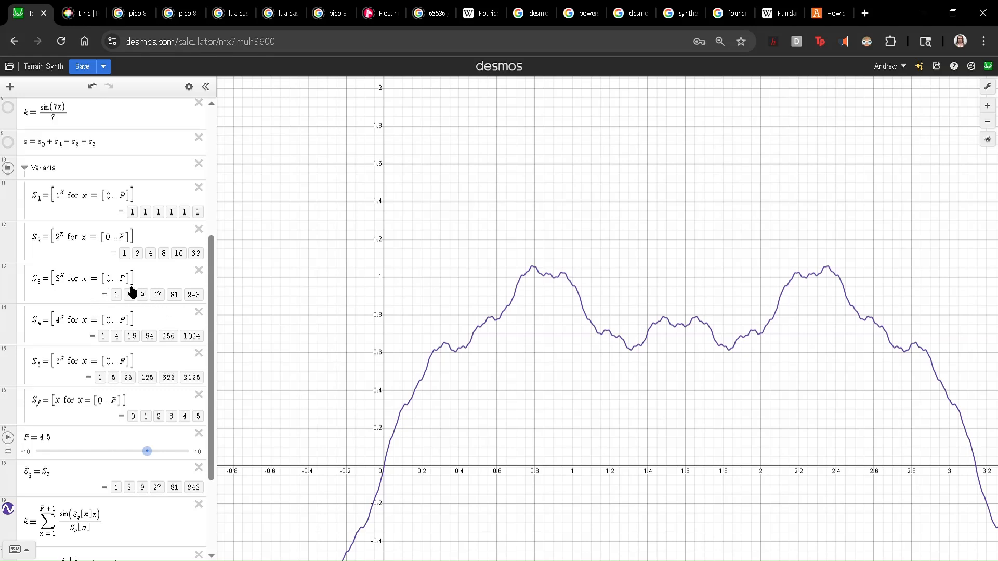
pyautogui.scroll(-5, 139, 288)
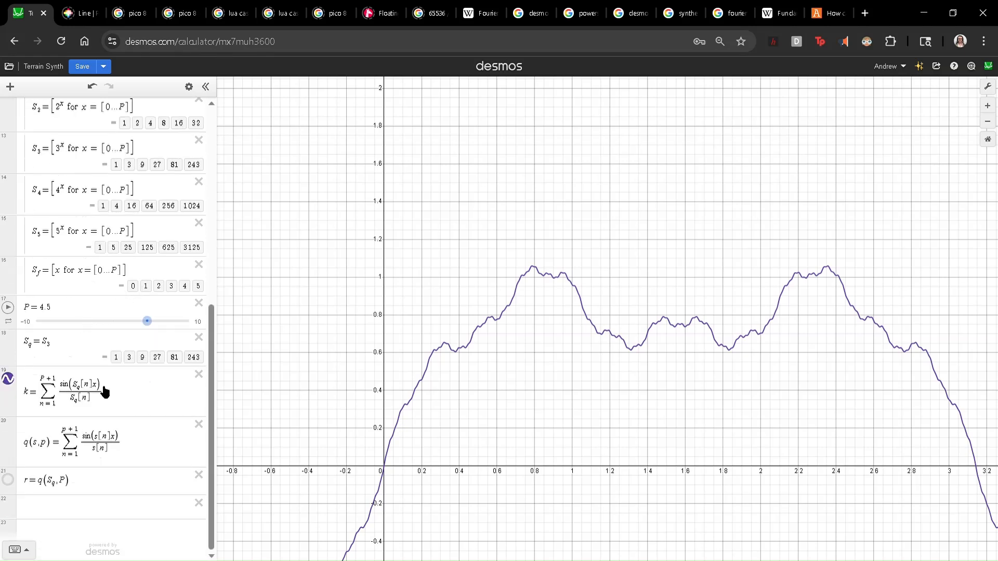
pyautogui.scroll(5, 103, 416)
pyautogui.scroll(4, 88, 301)
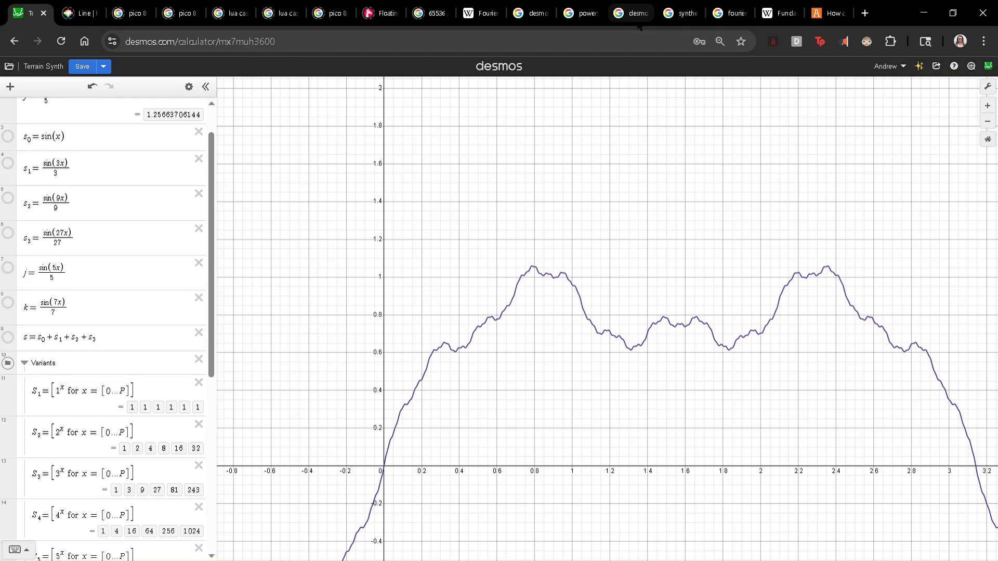
pyautogui.click(730, 13)
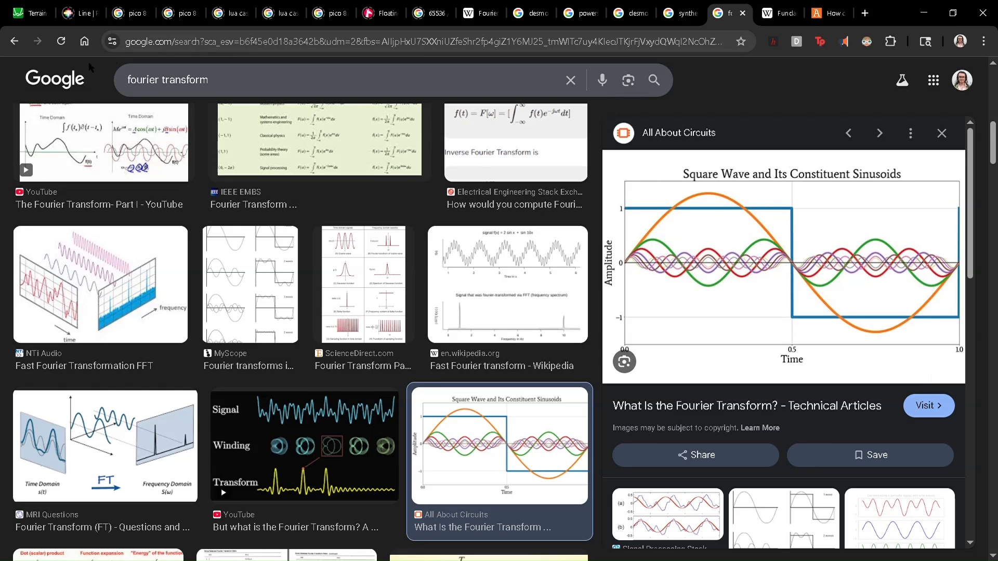
pyautogui.click(25, 13)
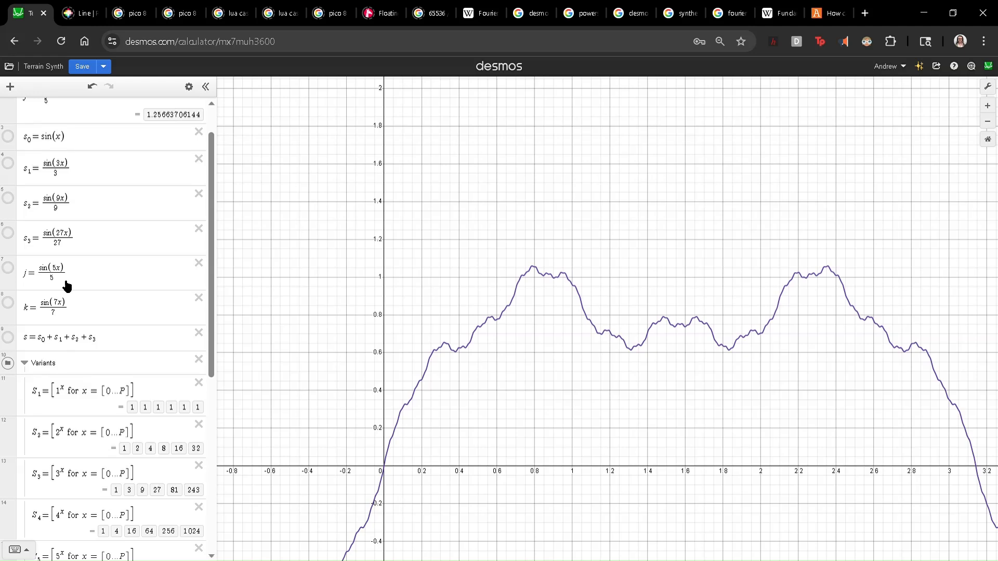
# - Show the graphs of s_0 and s_1 in Desmos and compare them with the sinusoids in the Fourier transform picture
pyautogui.scroll(1, 63, 282)
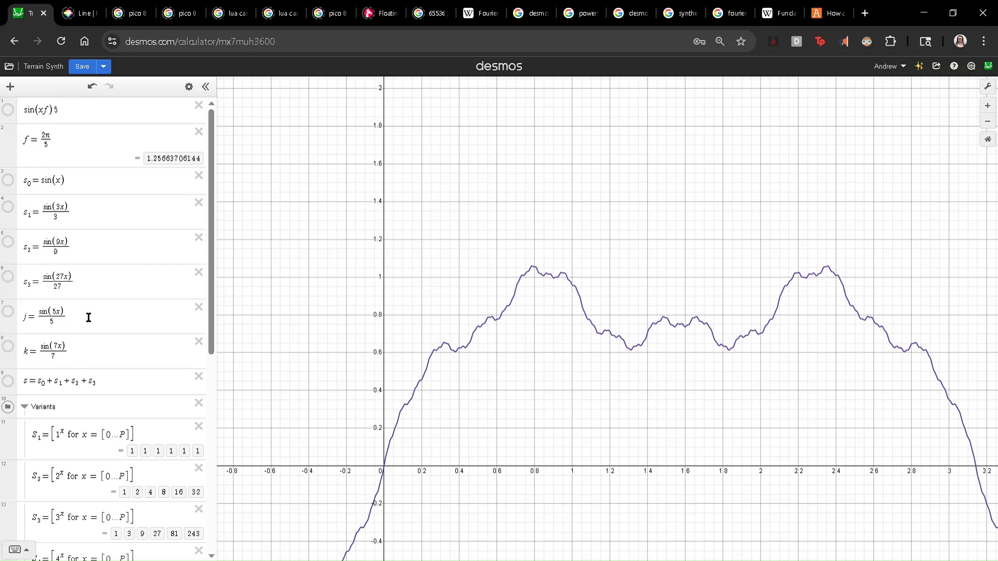
pyautogui.click(9, 180)
pyautogui.click(9, 207)
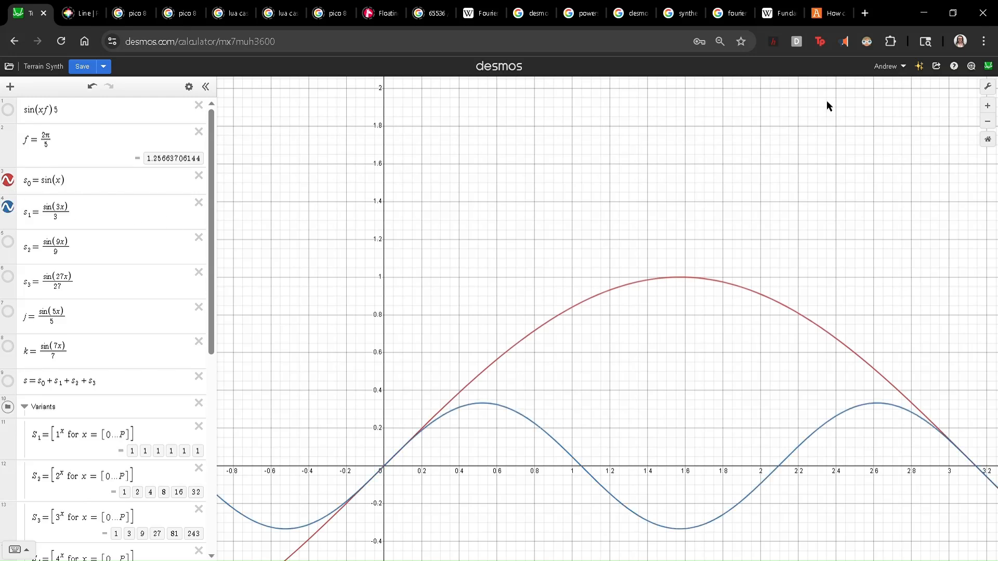
pyautogui.click(728, 13)
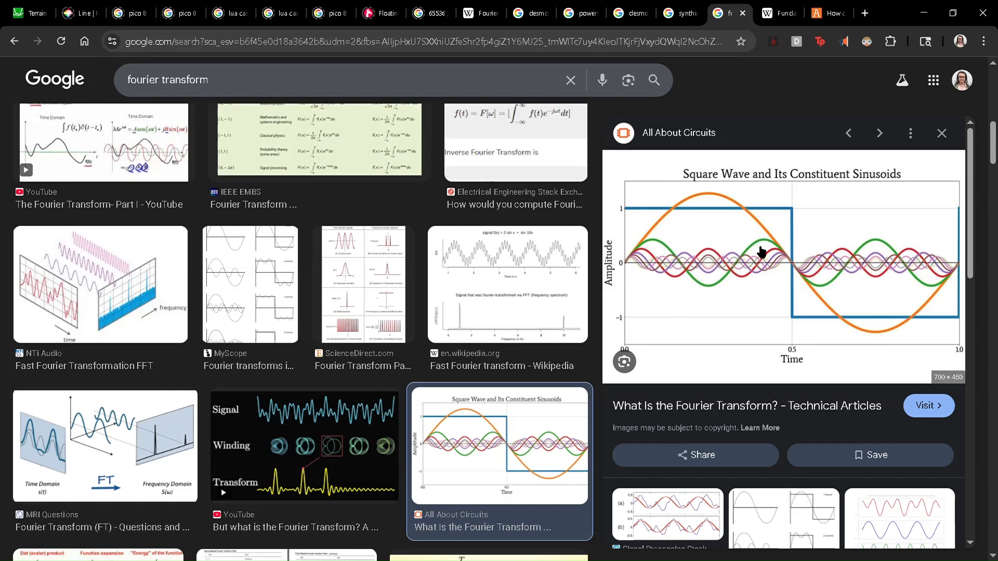
pyautogui.click(31, 13)
# - Try showing the s_2 graph alongside s_0 and s_1, and hide it again
pyautogui.moveTo(400, 450); pyautogui.dragTo(258, 423)
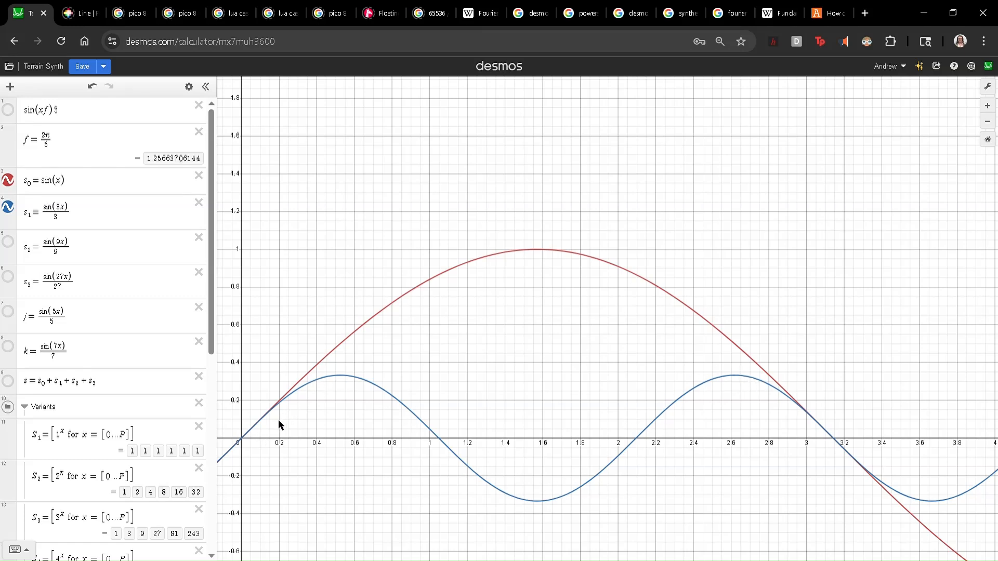
pyautogui.click(8, 242)
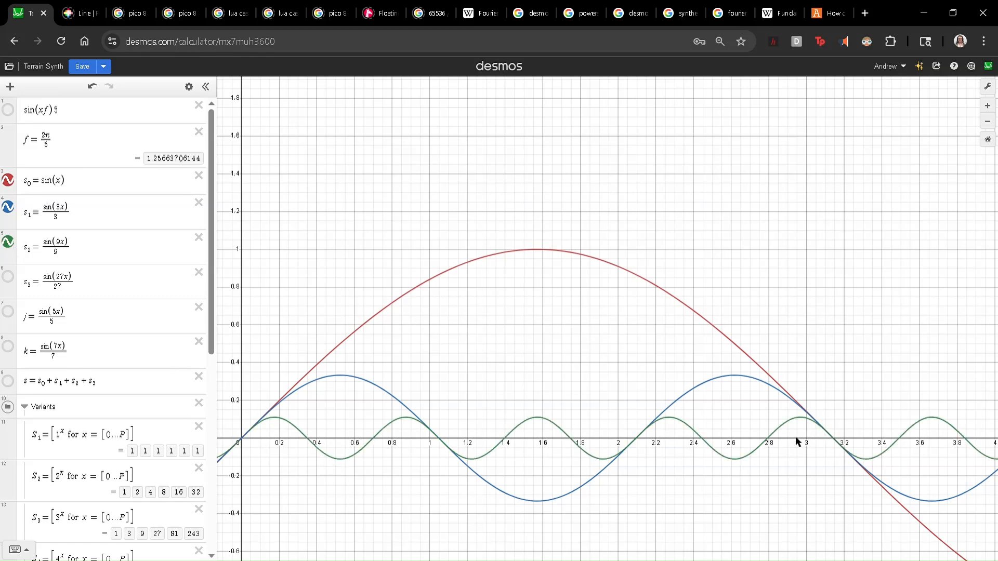
pyautogui.click(8, 242)
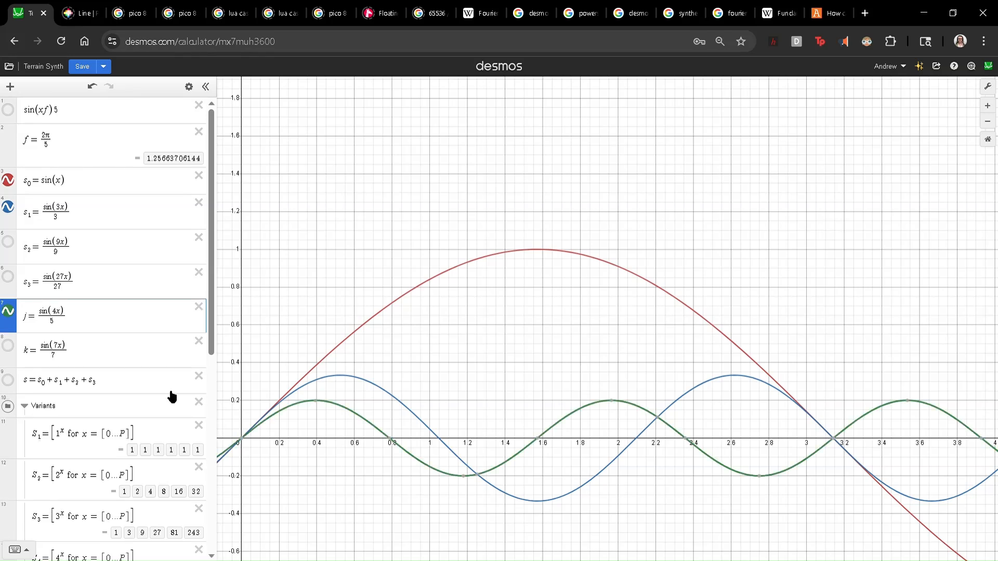
# - Try sin(4x)/4 as the wave j, and restore it to sin(5x)/5
pyautogui.press('BackSpace')
pyautogui.write('4')
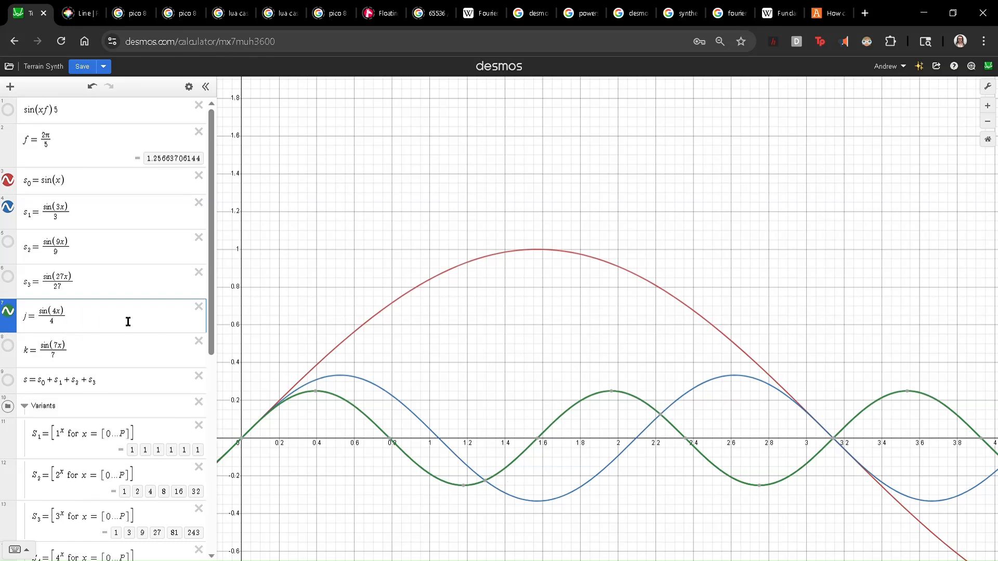
pyautogui.press('BackSpace')
pyautogui.write('5')
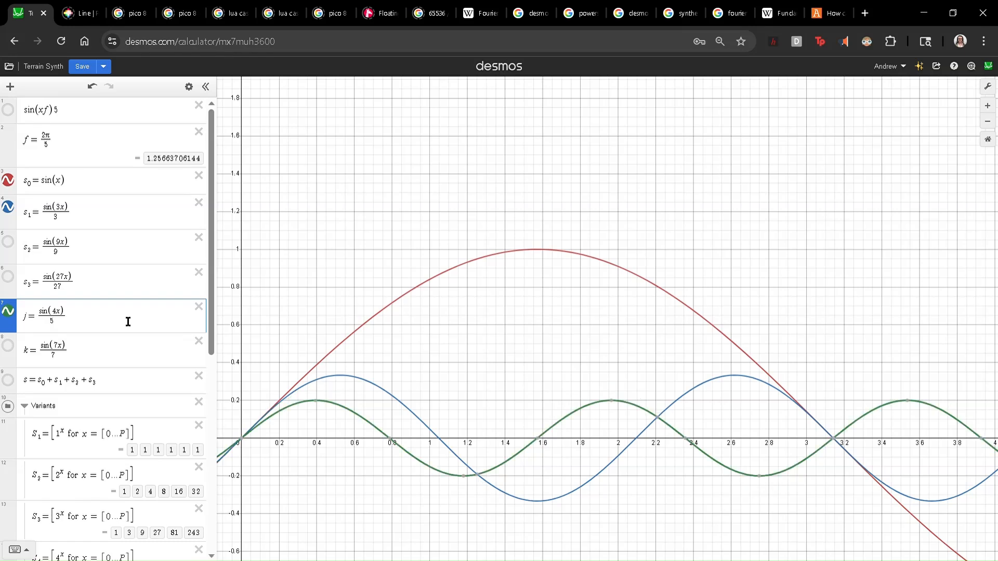
pyautogui.press('Delete')
pyautogui.write('5')
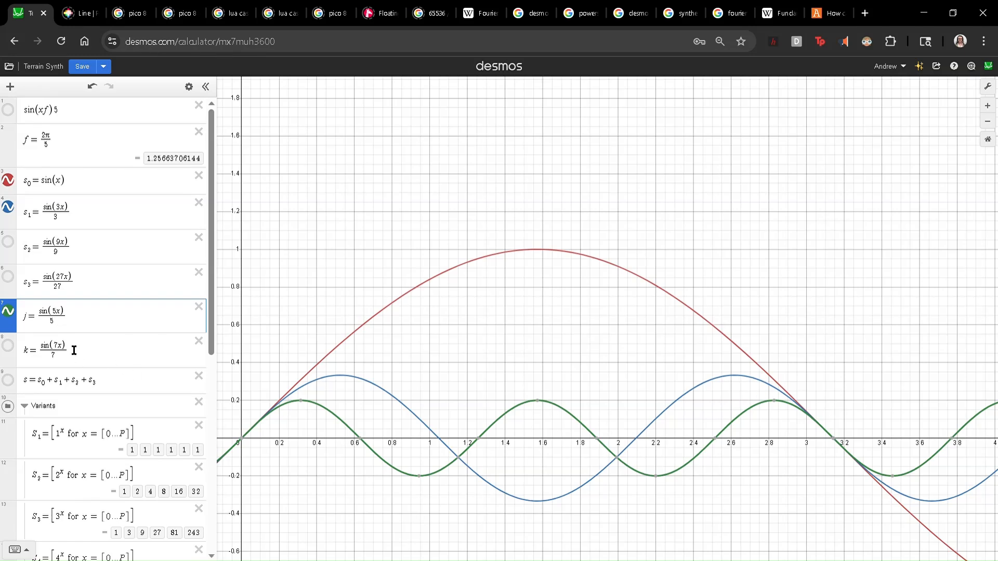
# - Change the individual wave k below j to sin(6x)/6 and show its graph
pyautogui.click(124, 321)
pyautogui.press('Down')
pyautogui.press('BackSpace')
pyautogui.write('6')
pyautogui.press('Down')
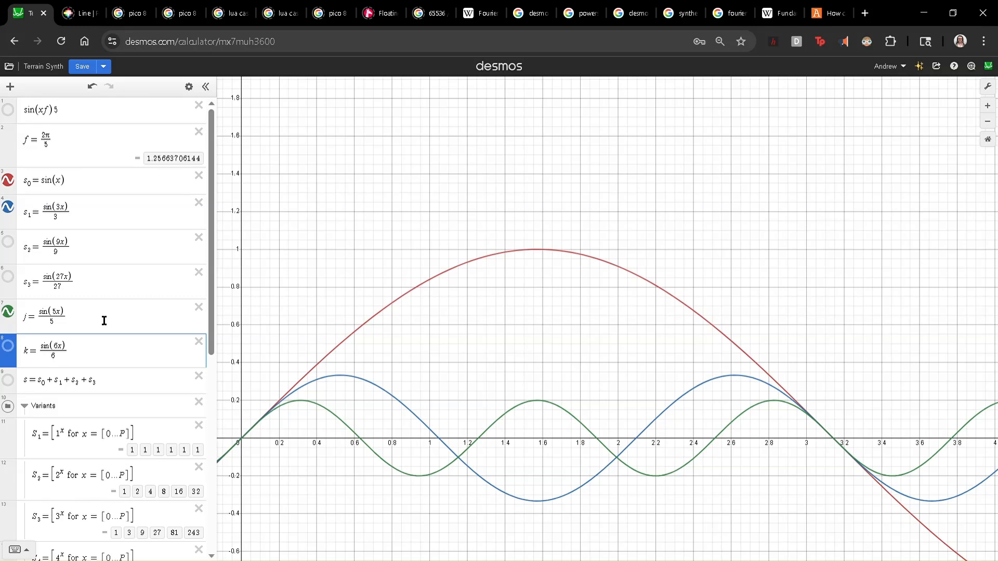
pyautogui.click(8, 346)
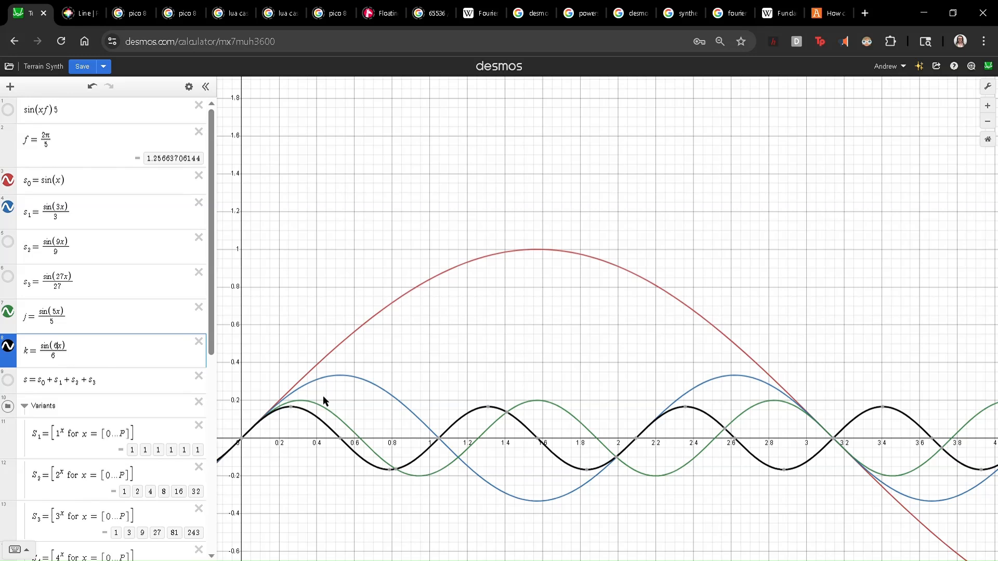
# - Change the individual wave k below j to sin(7x)/7
pyautogui.press('BackSpace')
pyautogui.write('7')
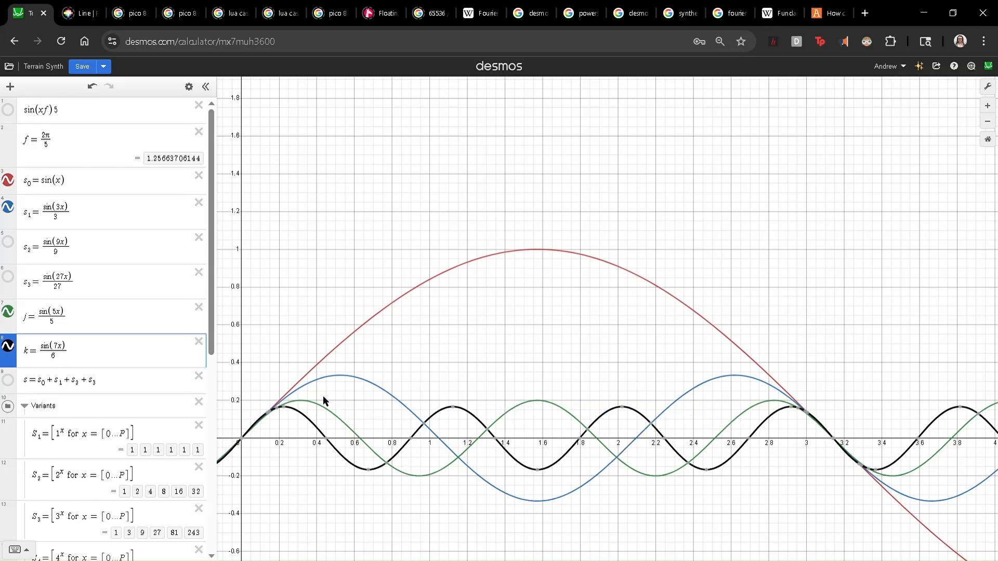
pyautogui.press('BackSpace')
pyautogui.write('7')
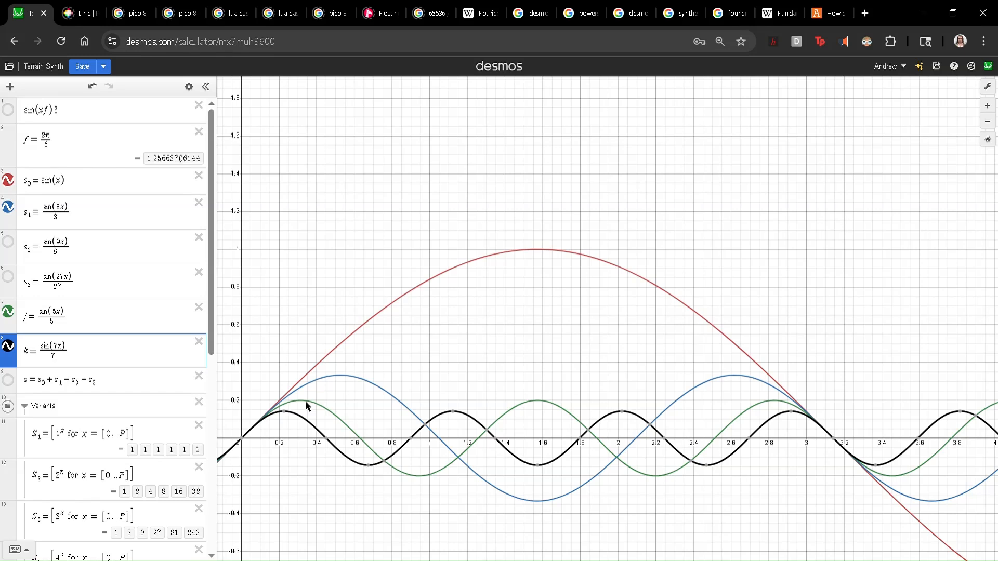
pyautogui.scroll(-1, 323, 389)
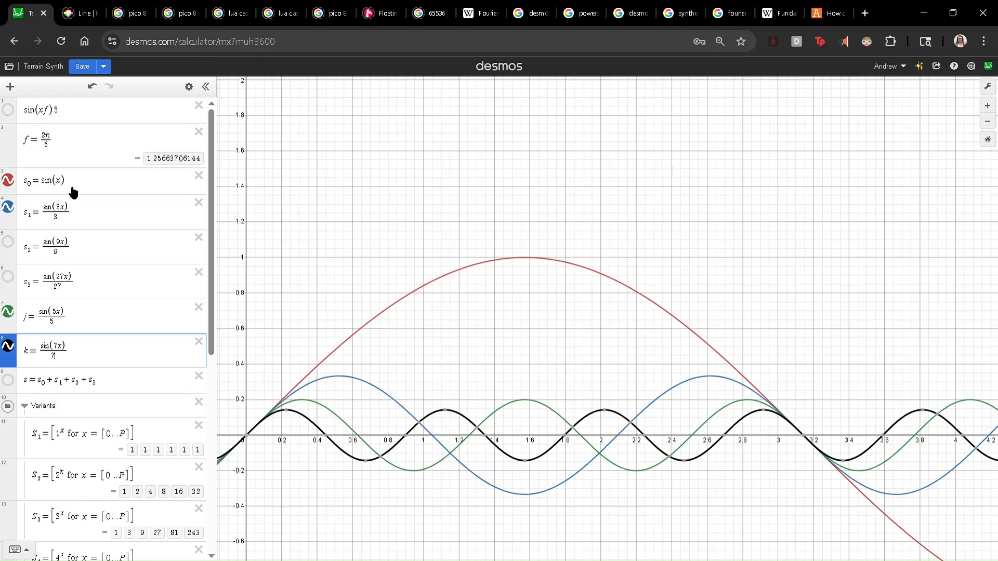
# - Compare the frequency multipliers of s_0, s_1, j and k with the power lists in the Variants folder
pyautogui.scroll(-4, 107, 334)
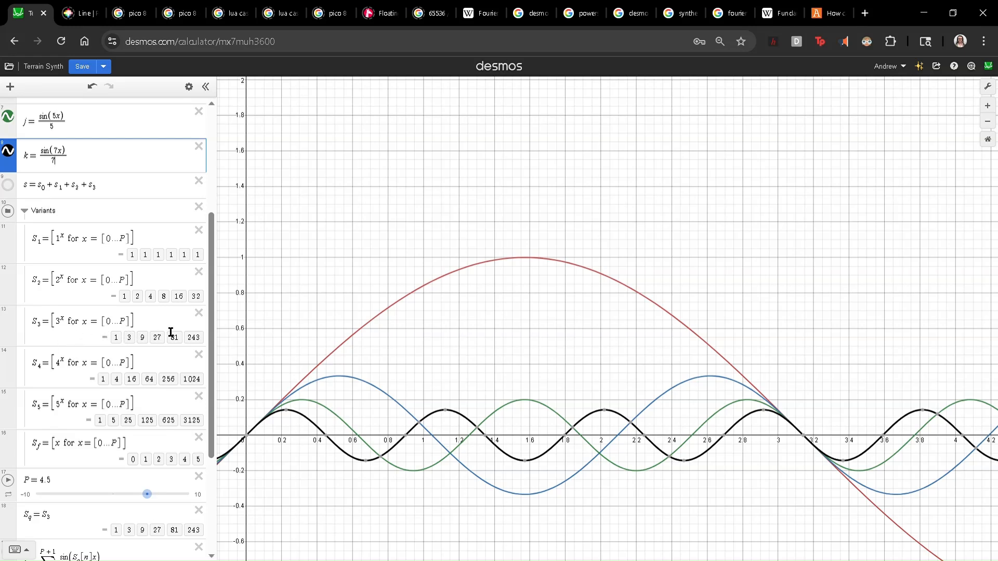
pyautogui.scroll(4, 95, 363)
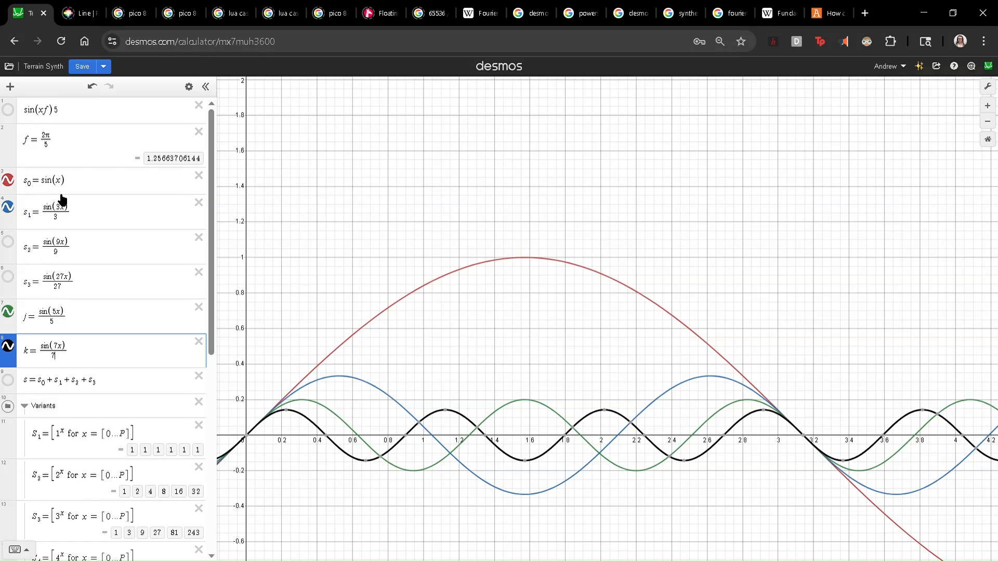
pyautogui.click(64, 190)
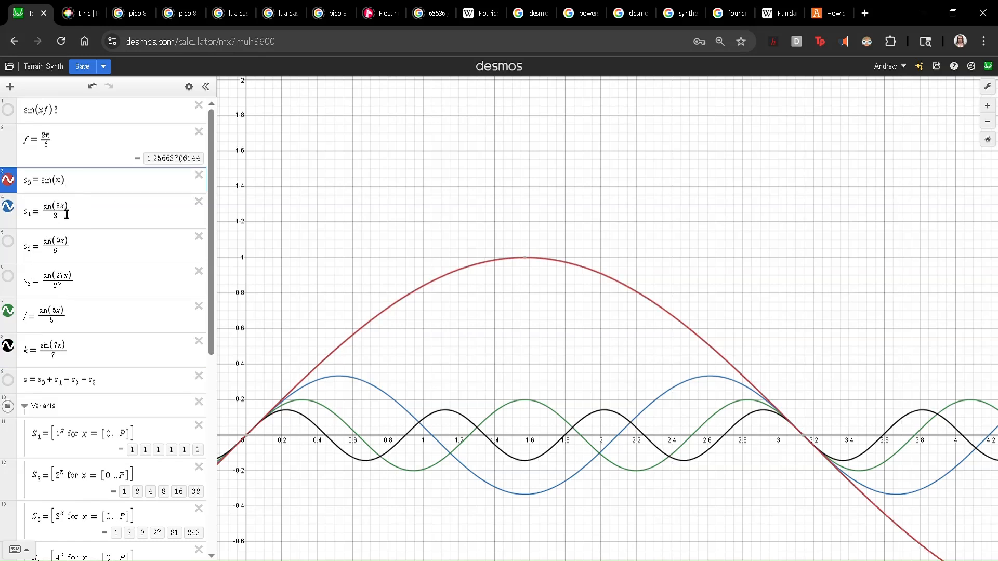
pyautogui.click(65, 213)
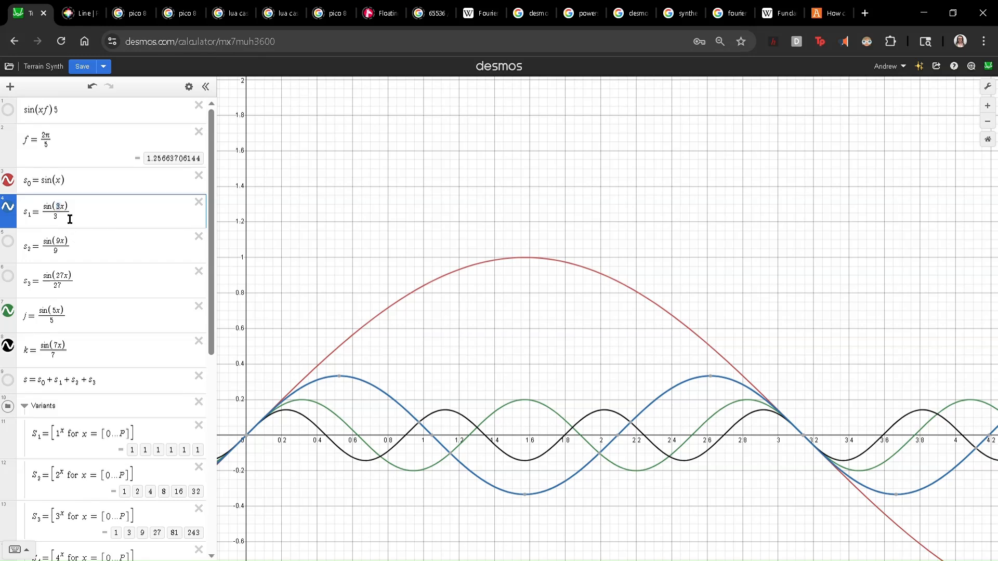
pyautogui.click(62, 317)
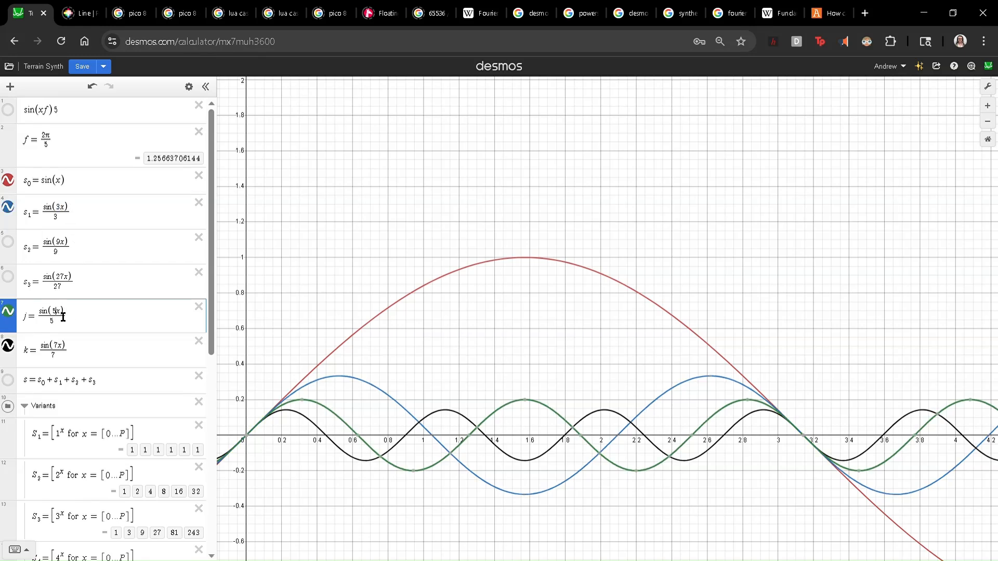
pyautogui.doubleClick(64, 356)
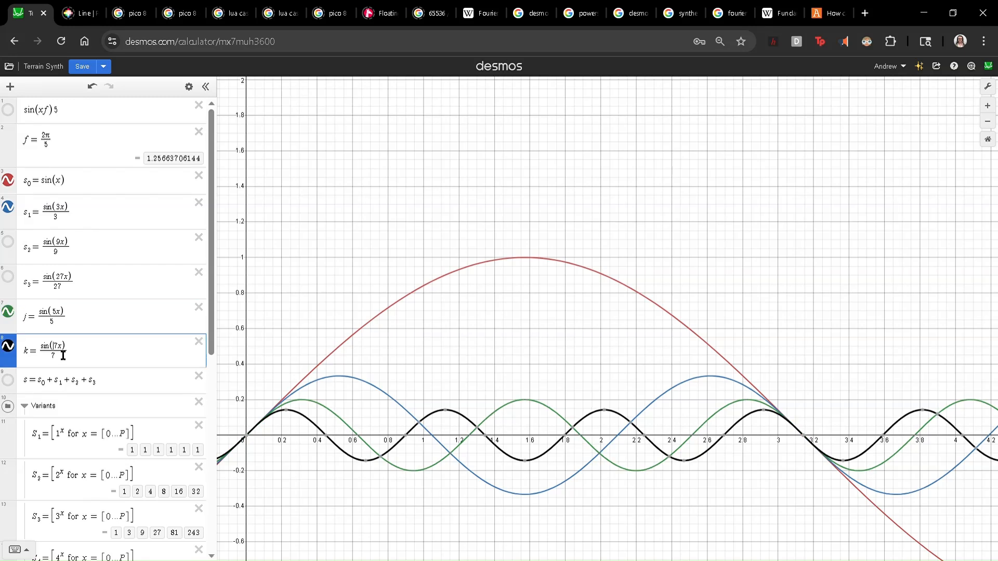
pyautogui.click(74, 357)
pyautogui.scroll(-3, 78, 339)
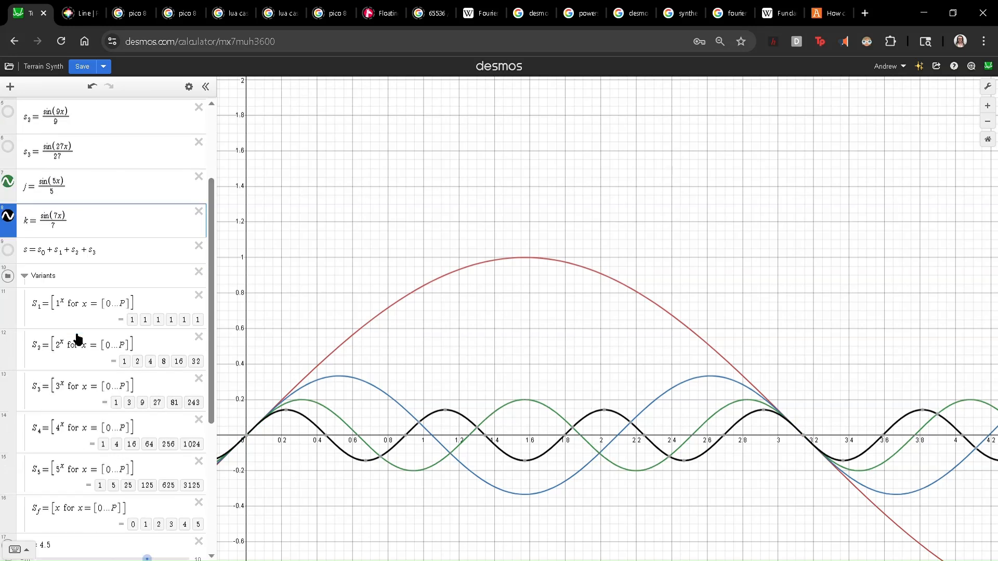
pyautogui.scroll(-3, 78, 339)
pyautogui.scroll(-2, 64, 381)
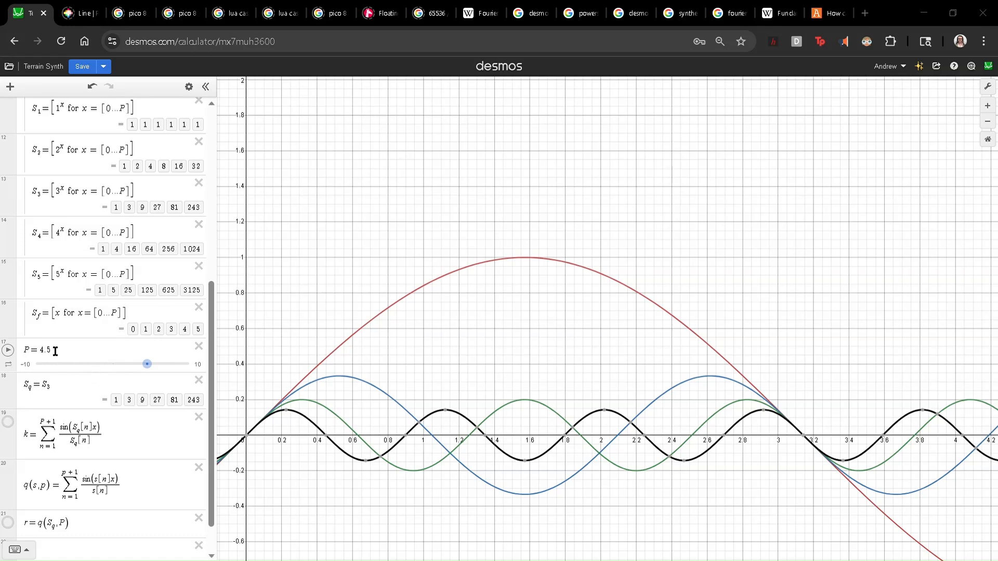
pyautogui.click(61, 329)
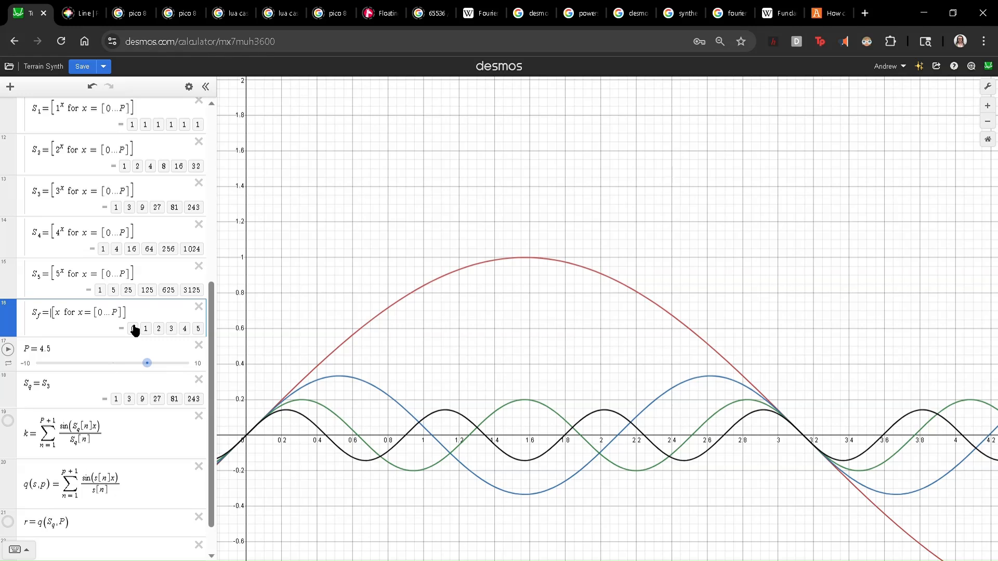
pyautogui.press('Return')
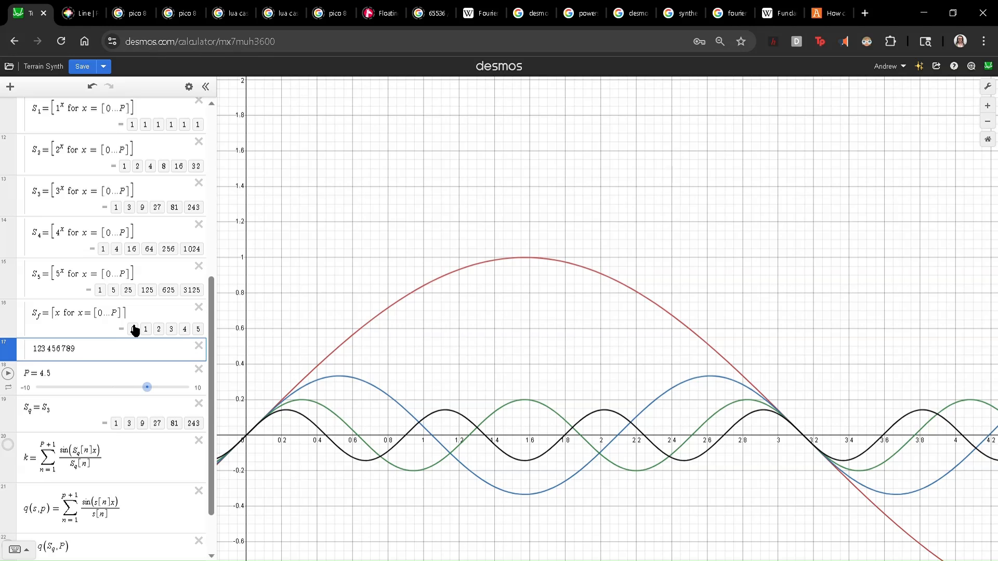
pyautogui.press('Return')
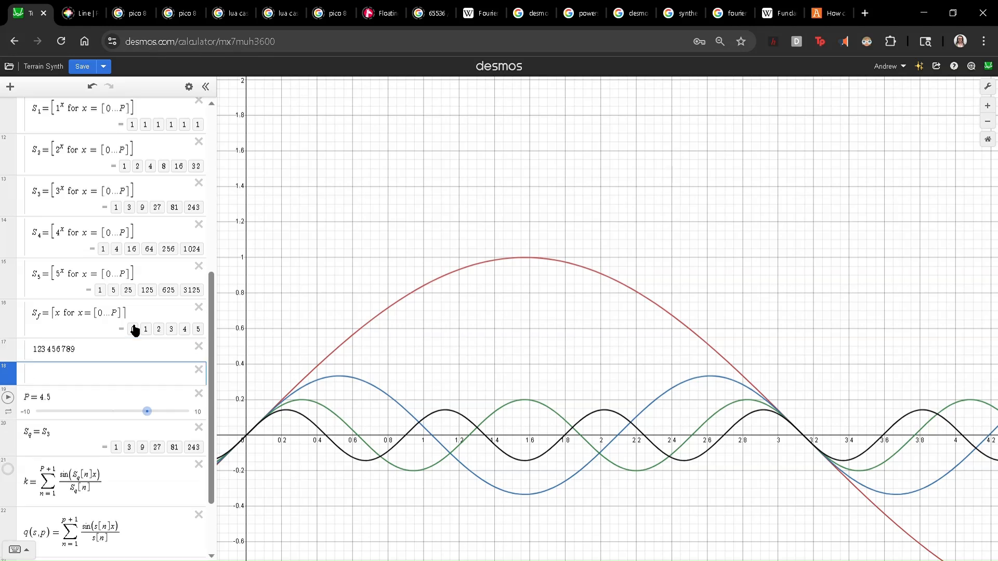
pyautogui.press('Return')
pyautogui.press('Up')
pyautogui.press('Up')
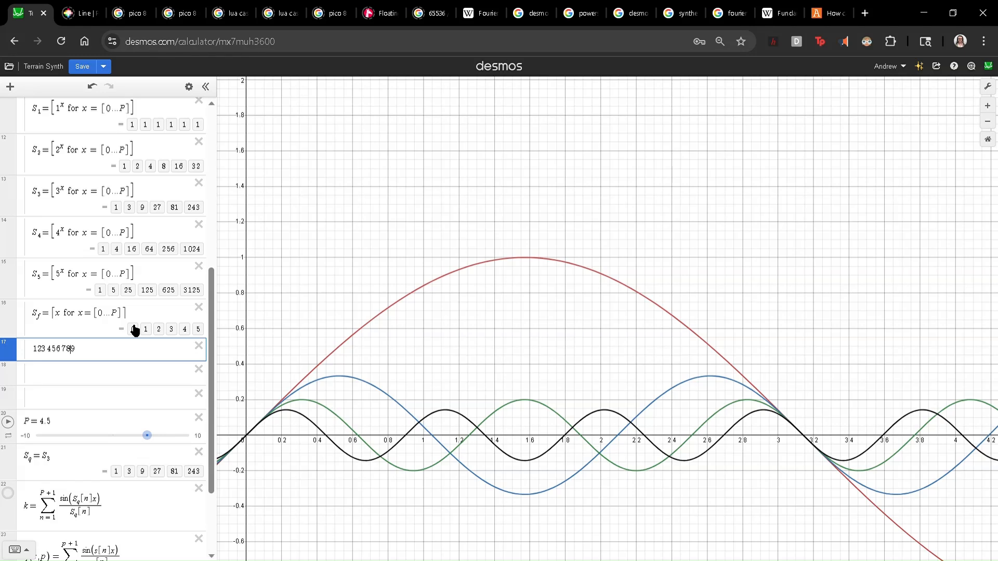
pyautogui.press('Down')
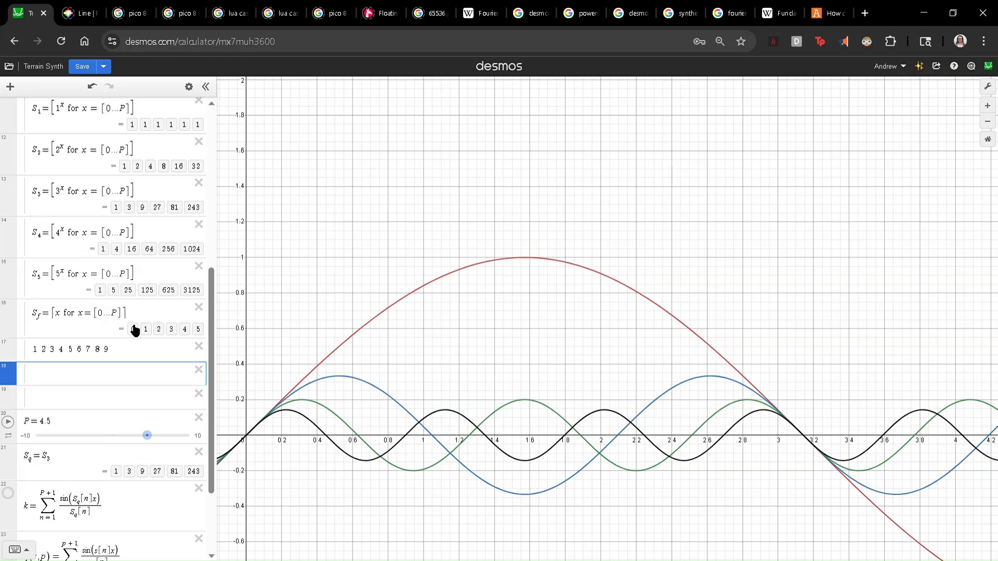
pyautogui.write('1 3 5 7 9 11 13 15 17')
# - Match each number in the counting row with the odd number in the row below it to find their relation
pyautogui.click(54, 357)
pyautogui.click(42, 374)
pyautogui.click(44, 358)
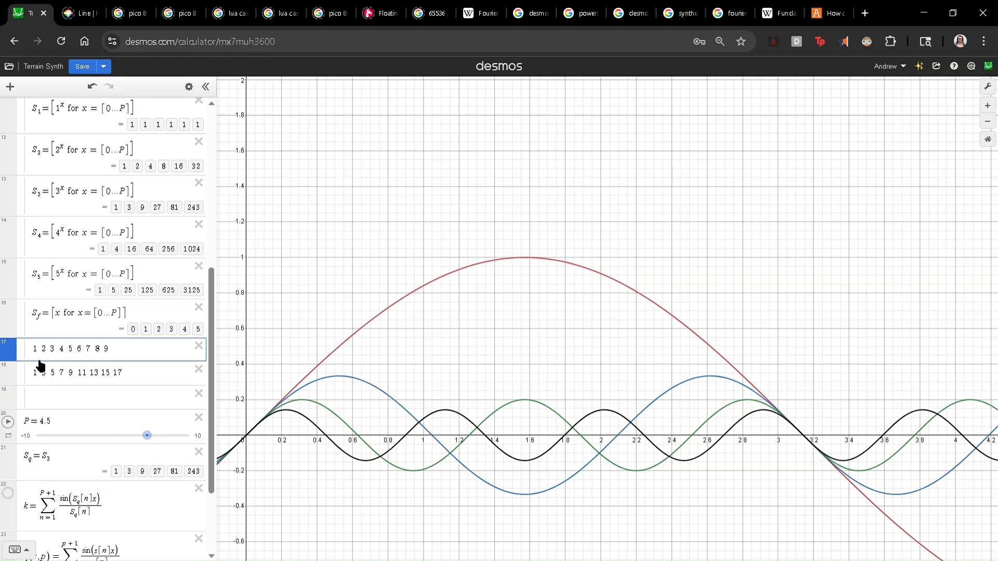
pyautogui.click(45, 379)
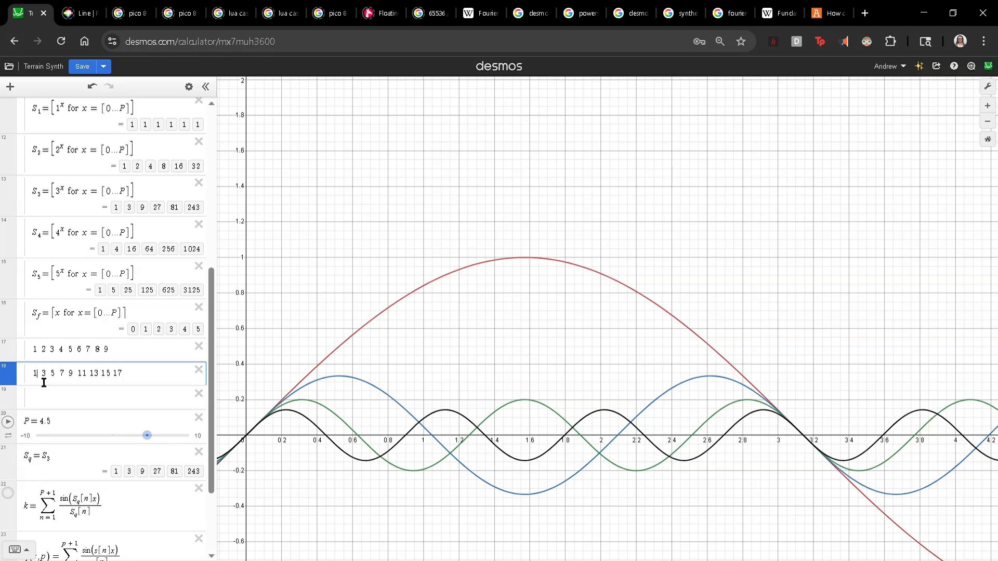
pyautogui.hotkey('shift', 'Left')
pyautogui.click(50, 355)
pyautogui.hotkey('shift', 'Left')
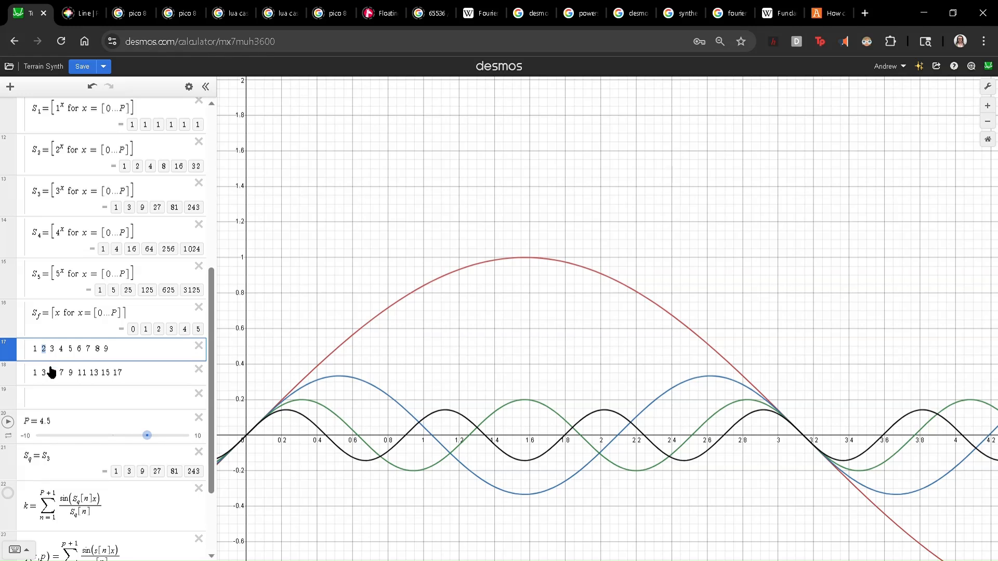
pyautogui.click(50, 380)
pyautogui.hotkey('shift', 'Left')
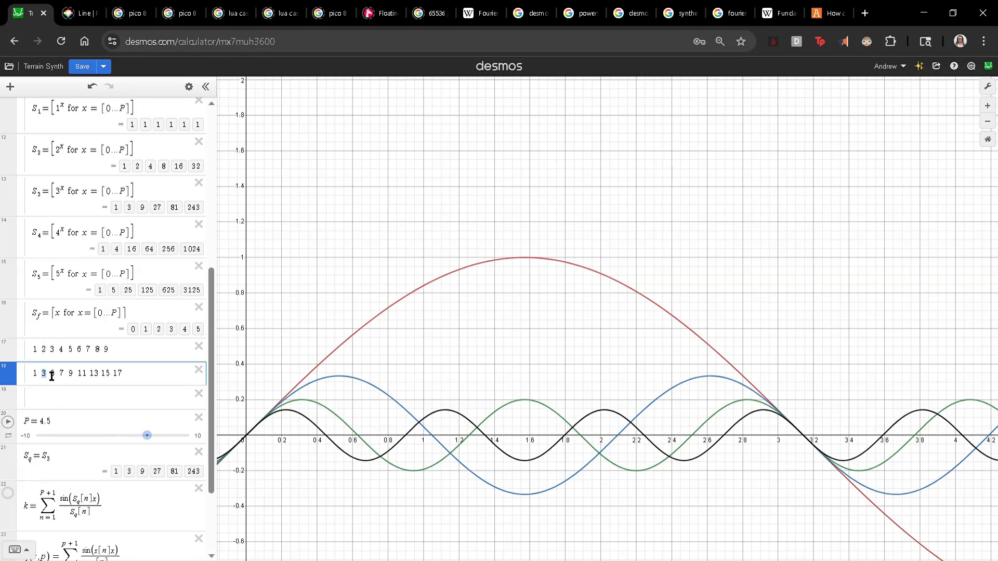
pyautogui.press('Up')
pyautogui.press('Right')
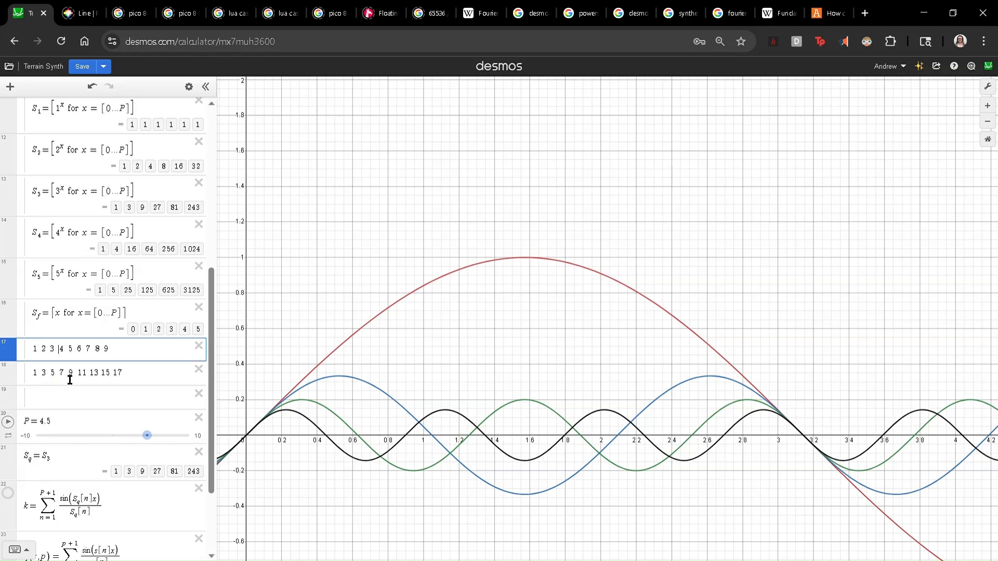
pyautogui.click(69, 381)
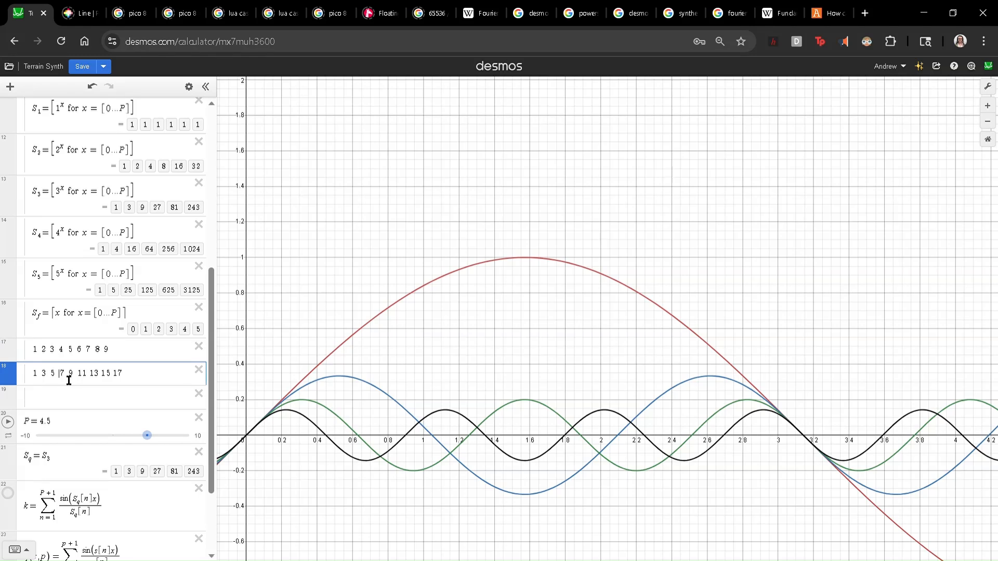
pyautogui.doubleClick(68, 379)
pyautogui.doubleClick(77, 355)
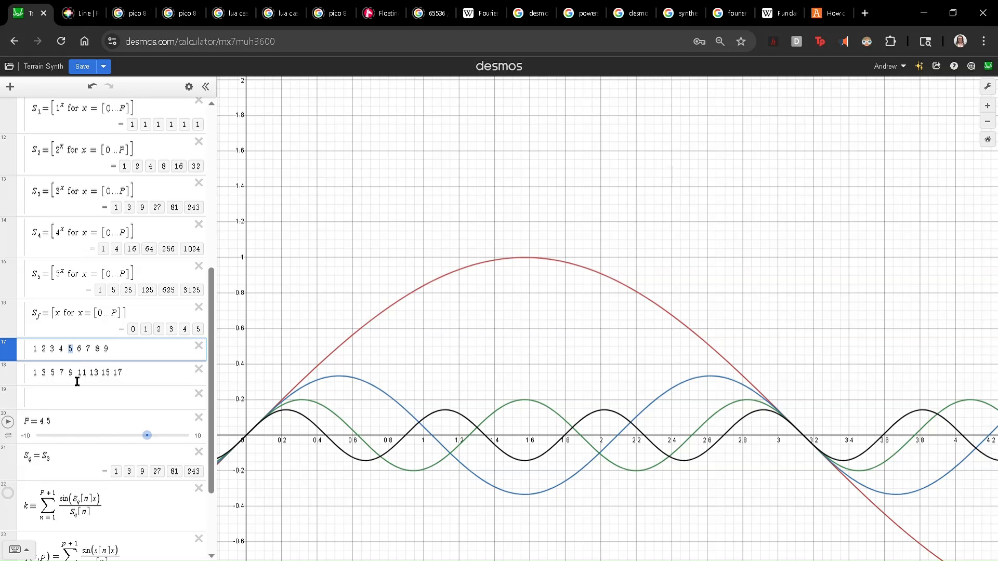
pyautogui.doubleClick(79, 380)
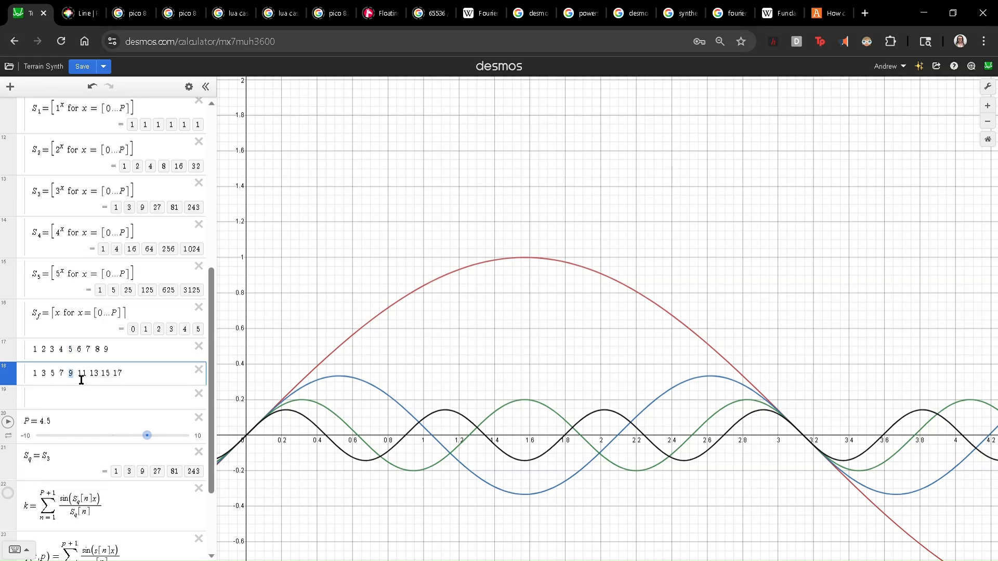
pyautogui.doubleClick(86, 357)
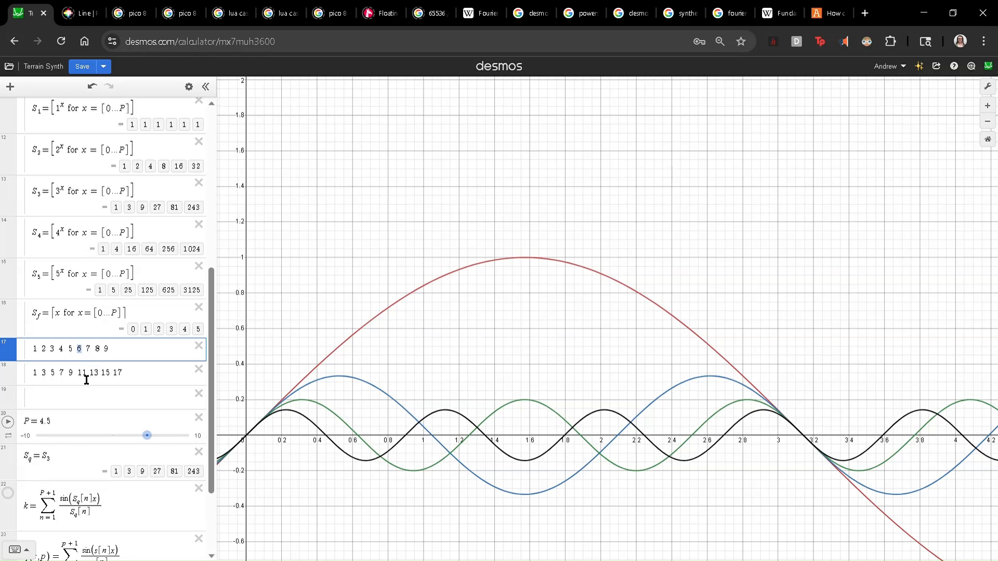
pyautogui.doubleClick(82, 373)
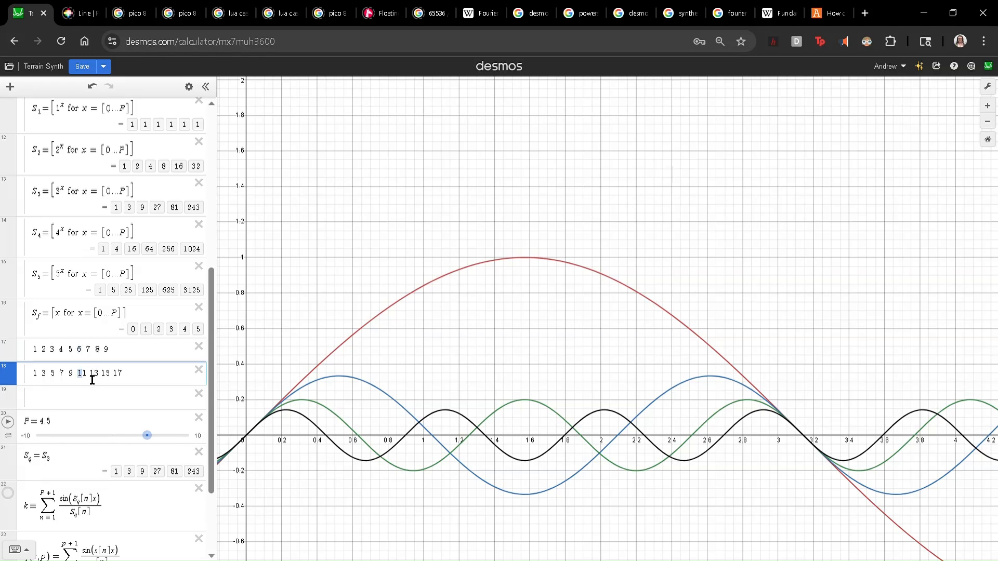
pyautogui.click(95, 354)
pyautogui.click(97, 374)
pyautogui.doubleClick(115, 357)
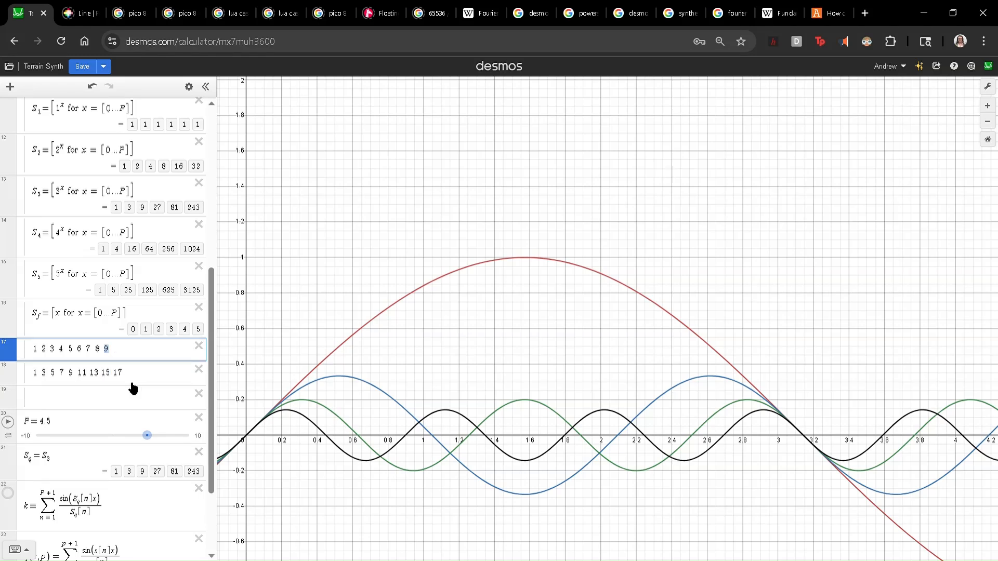
pyautogui.doubleClick(118, 373)
pyautogui.click(104, 373)
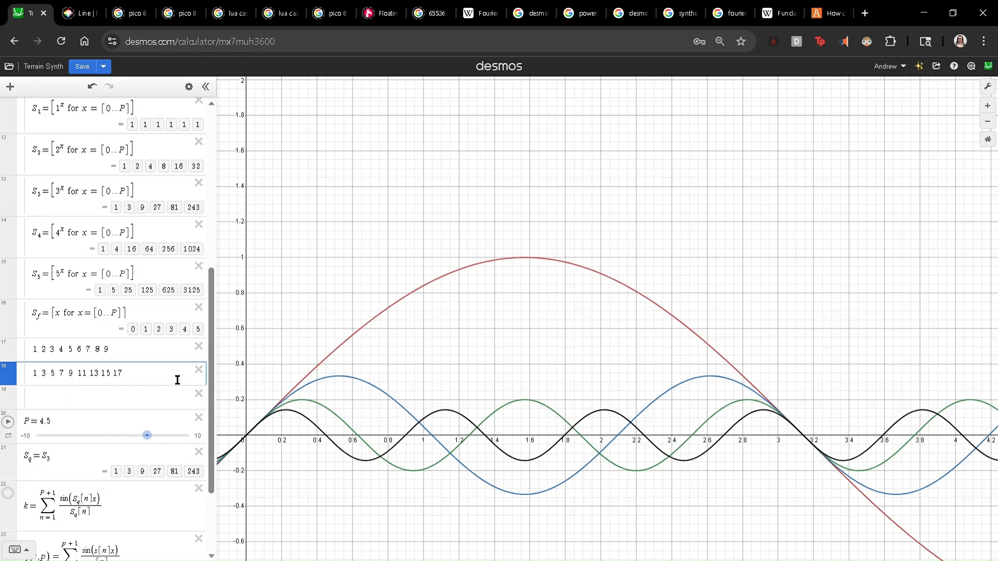
# - Delete both scratch number rows and the blank row beneath them
pyautogui.click(199, 370)
pyautogui.click(199, 347)
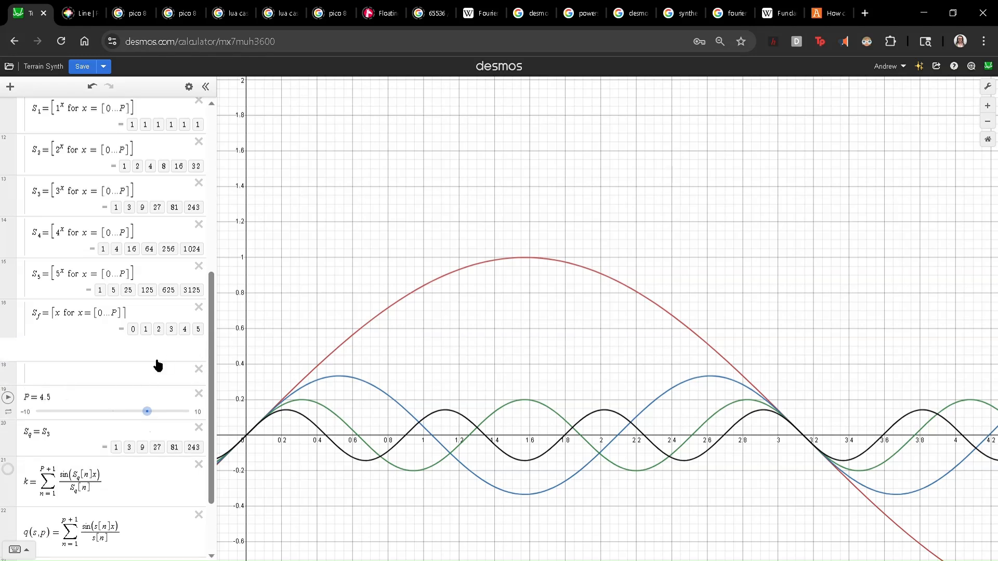
pyautogui.click(199, 348)
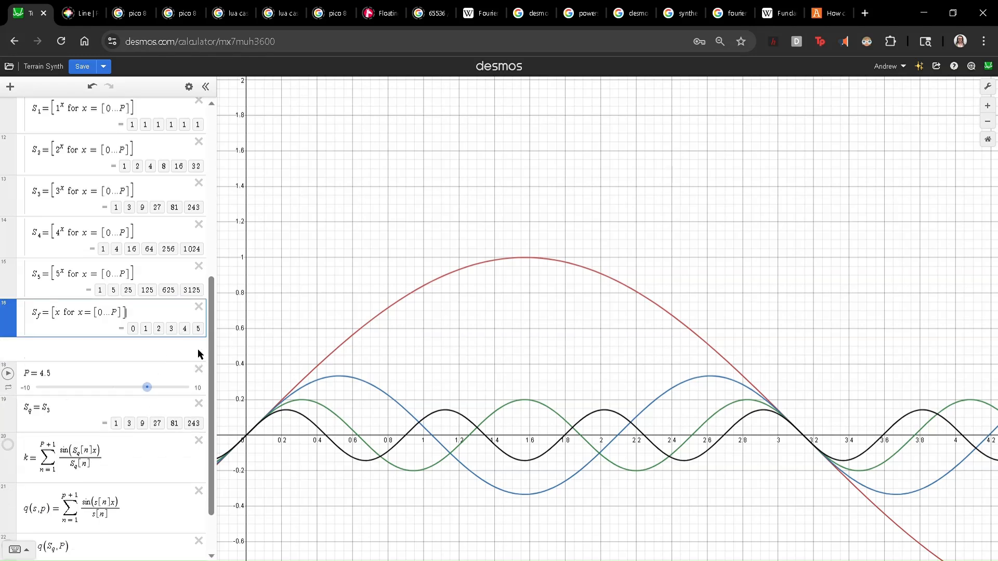
# - Redefine the S_f list as 2x-1 for x from 1 to P
pyautogui.click(53, 325)
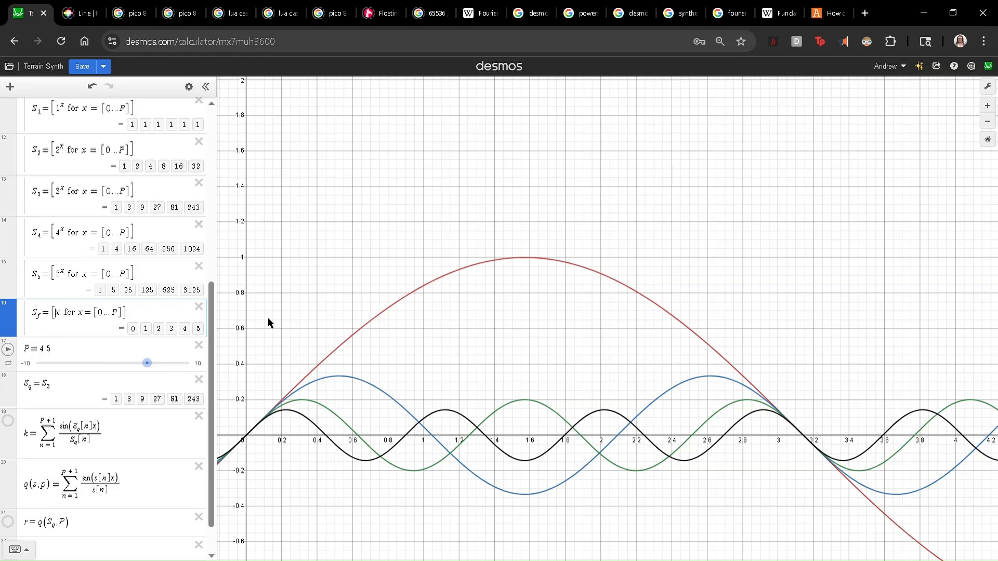
pyautogui.write('2')
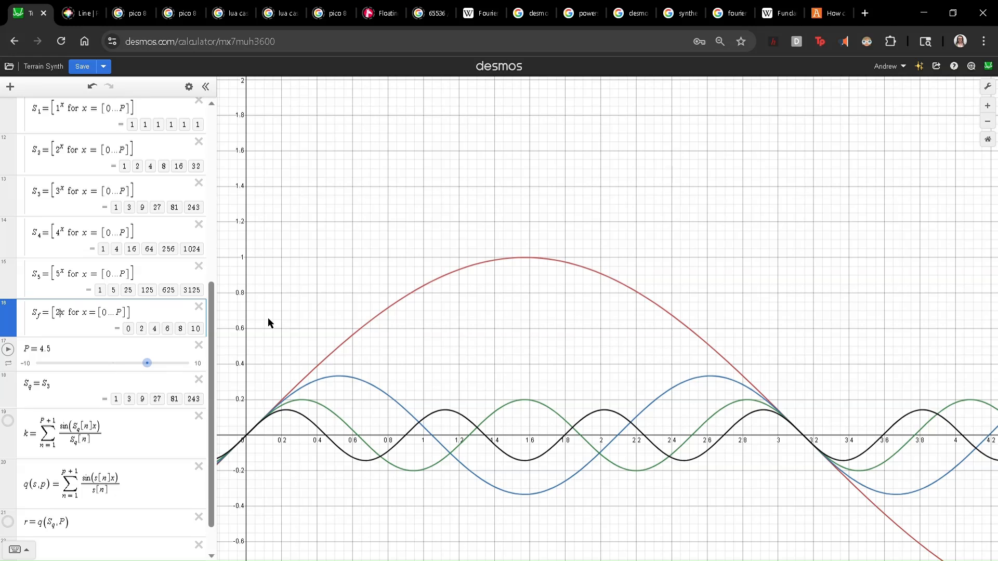
pyautogui.press('Right')
pyautogui.write('-1')
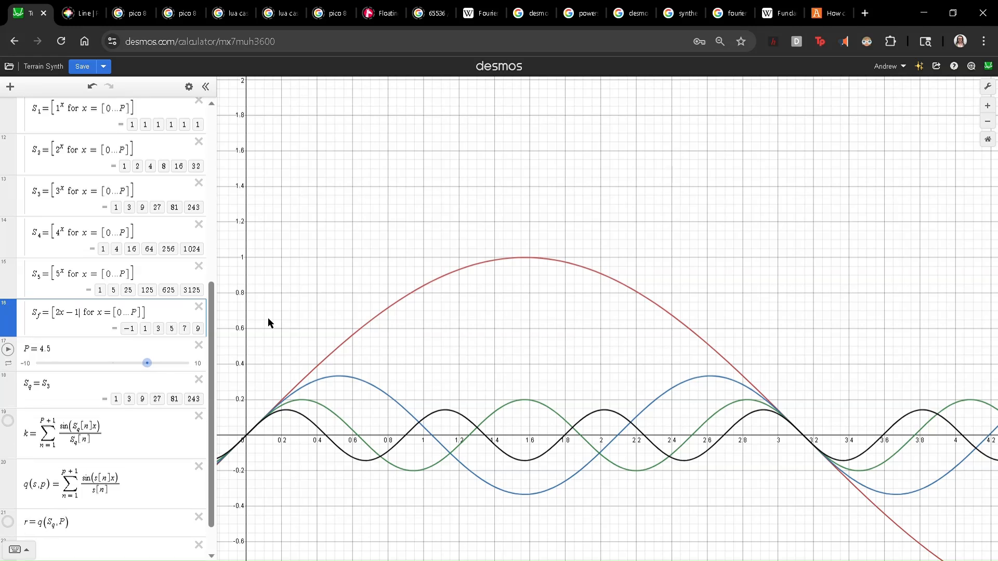
pyautogui.click(115, 316)
pyautogui.press('BackSpace')
pyautogui.write('1')
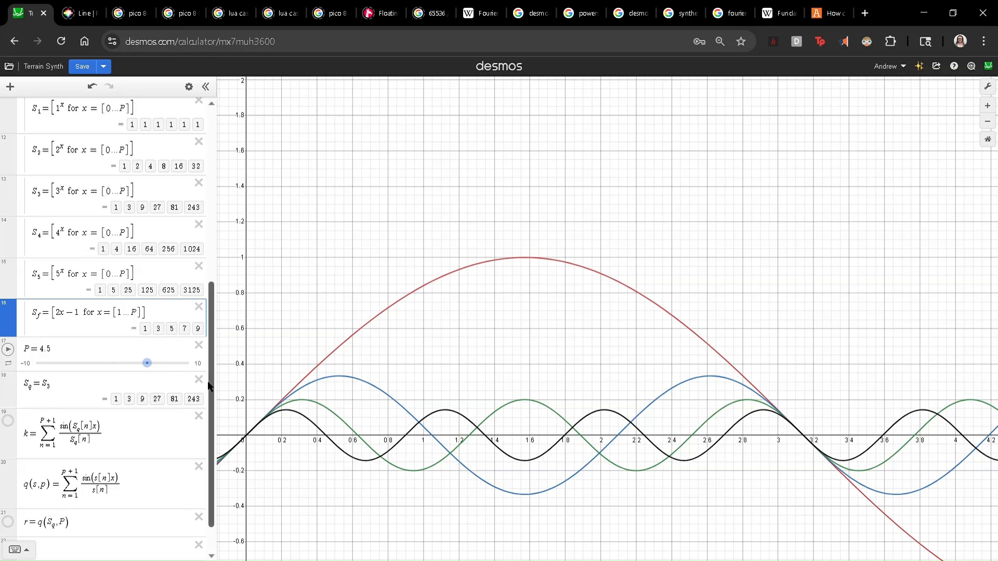
pyautogui.doubleClick(126, 320)
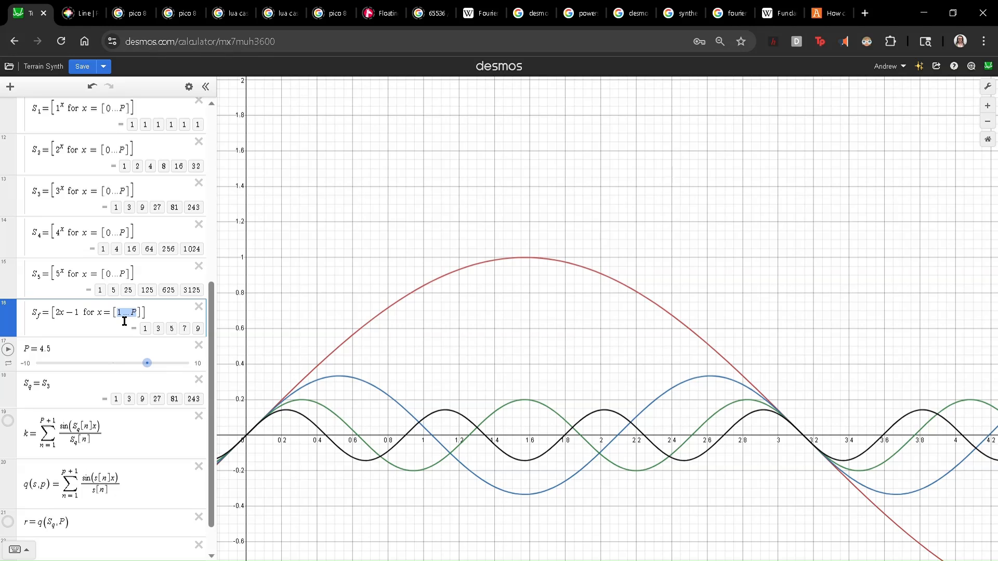
# - Redefine S_q as the odd-number list S_f
pyautogui.press('Left')
pyautogui.doubleClick(128, 321)
pyautogui.scroll(-1, 86, 382)
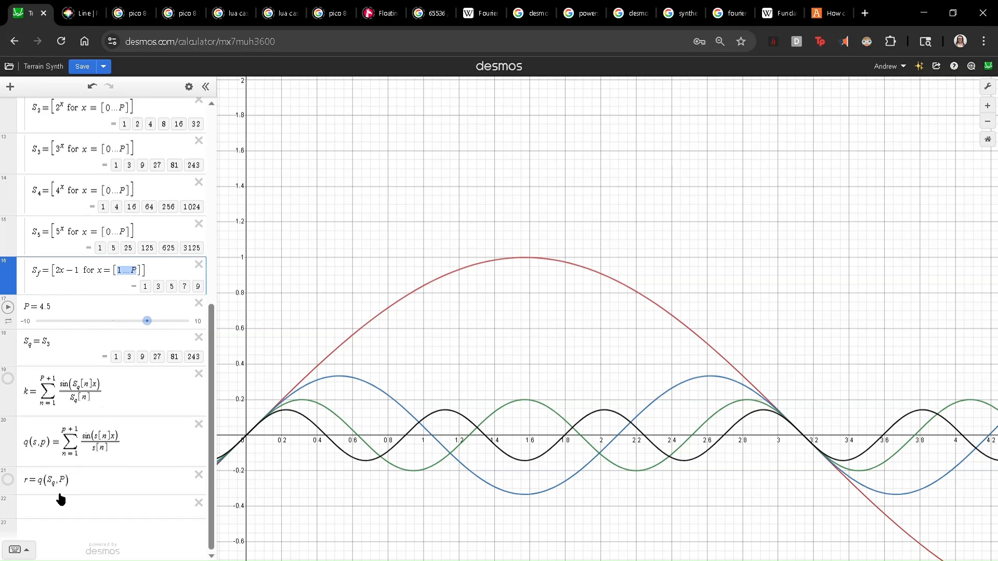
pyautogui.click(67, 349)
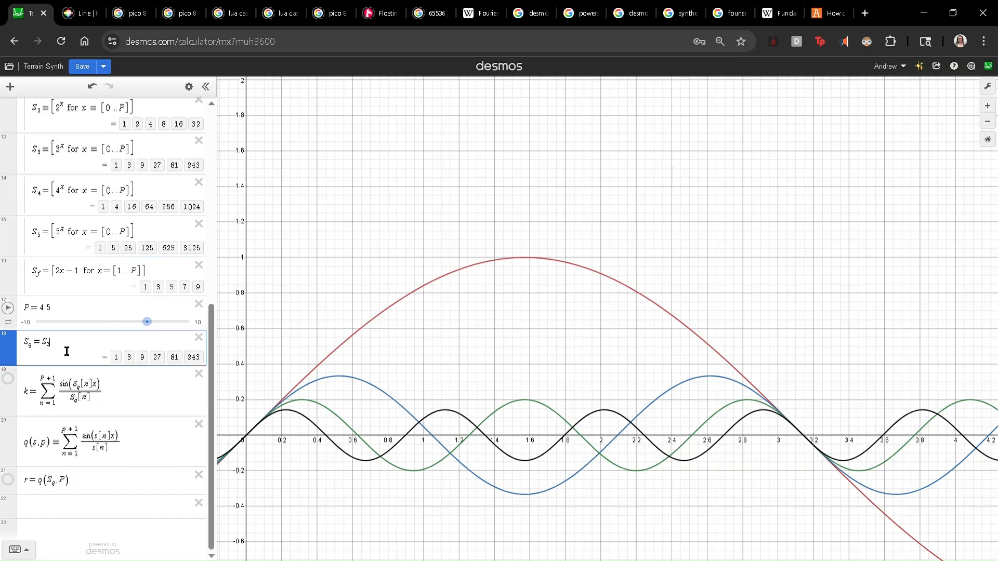
pyautogui.press('BackSpace')
pyautogui.press('BackSpace')
pyautogui.write('f')
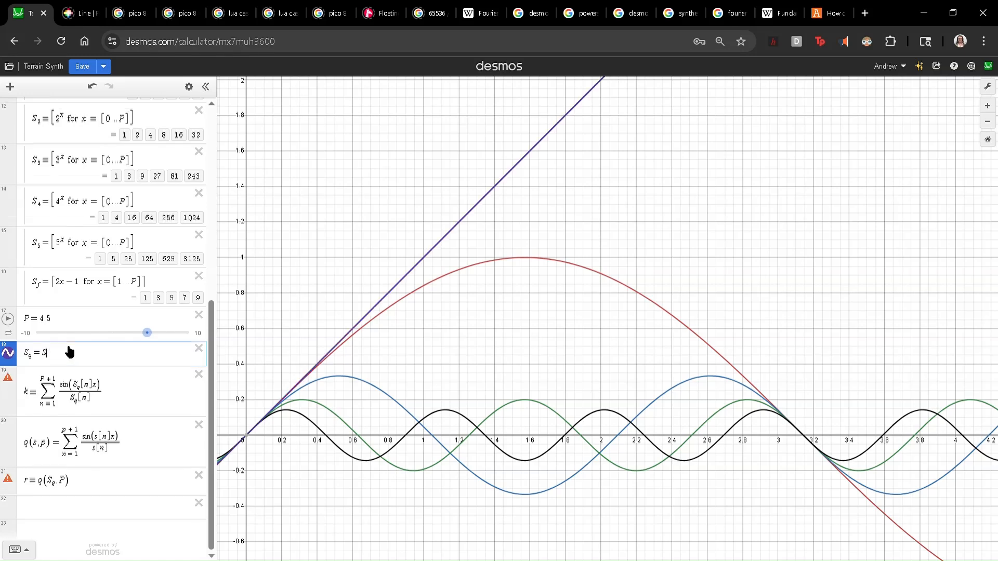
pyautogui.press('BackSpace')
pyautogui.write('_f')
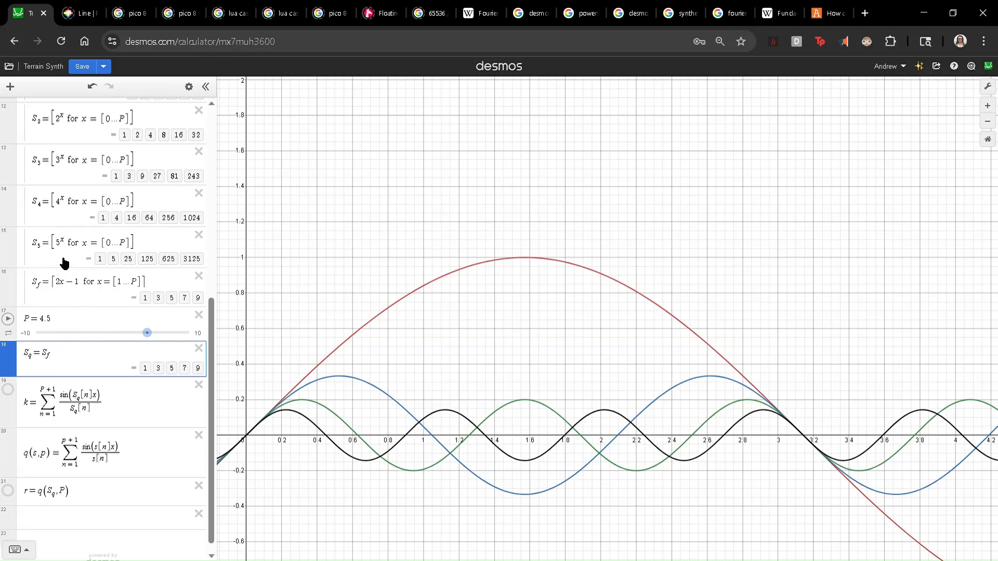
# - Hide the s_0, s_1, j and k sine curves and show the r = q(S_q, P) curve
pyautogui.click(71, 285)
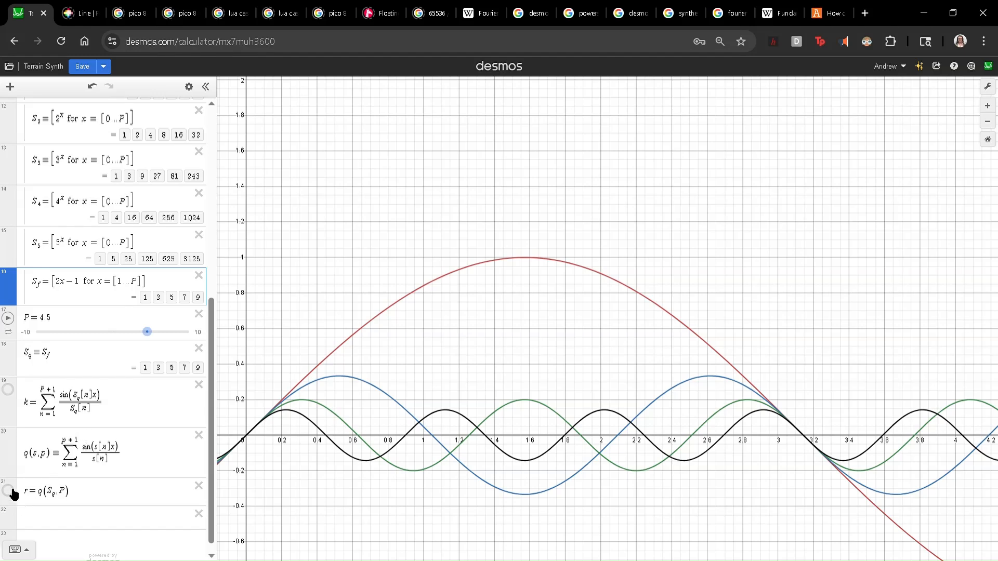
pyautogui.scroll(7, 14, 426)
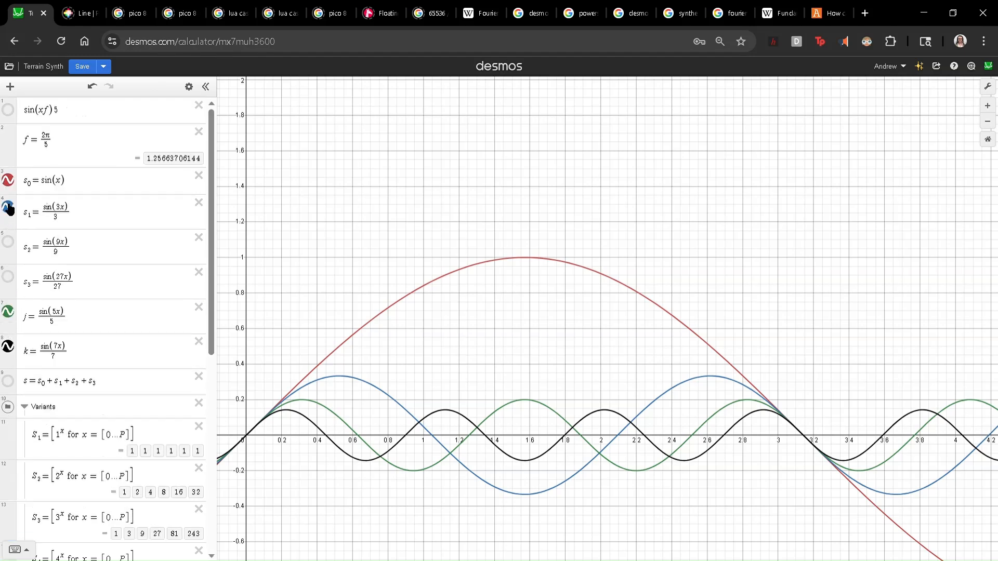
pyautogui.click(8, 180)
pyautogui.click(8, 207)
pyautogui.click(8, 311)
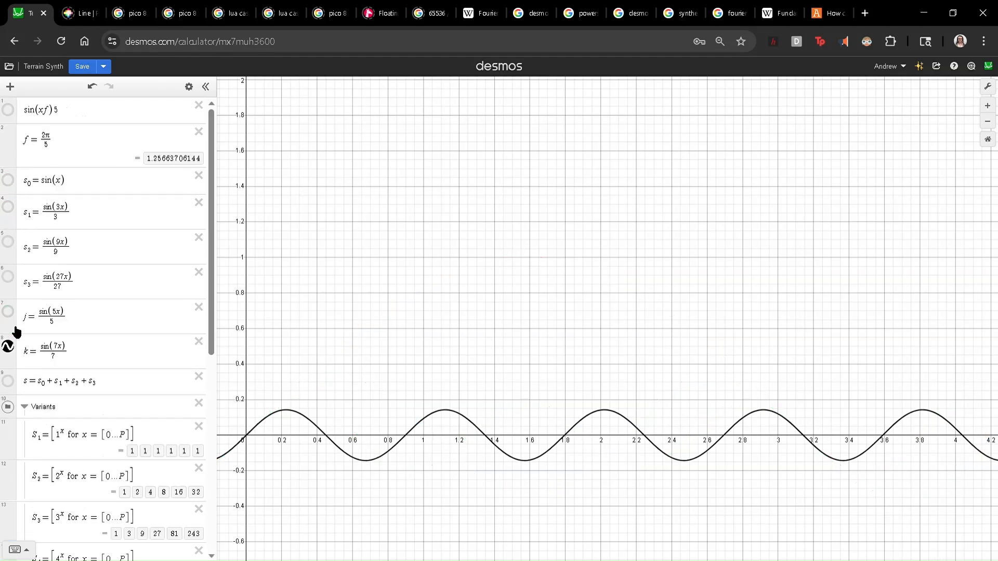
pyautogui.click(8, 347)
pyautogui.scroll(-7, 11, 395)
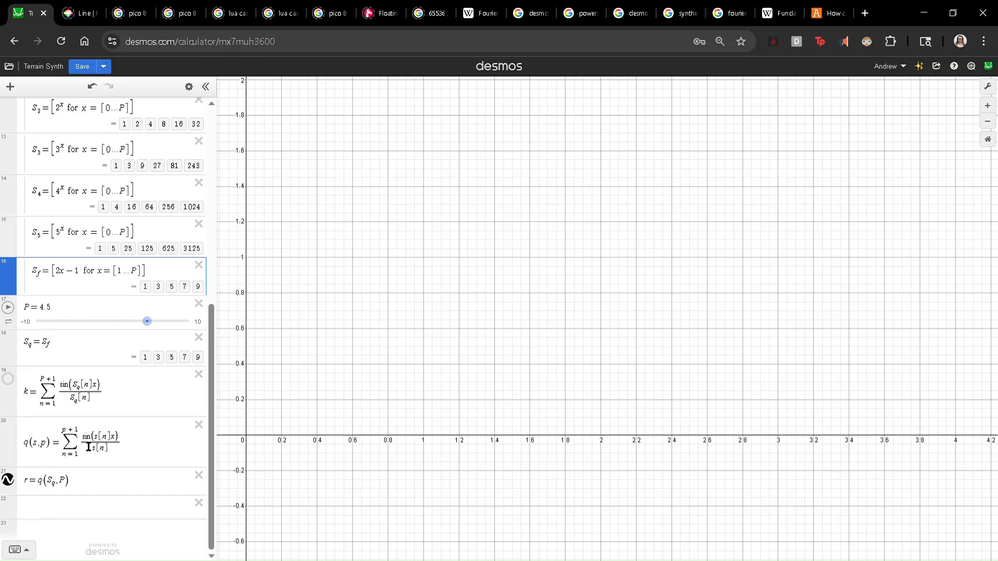
pyautogui.scroll(-2, 444, 396)
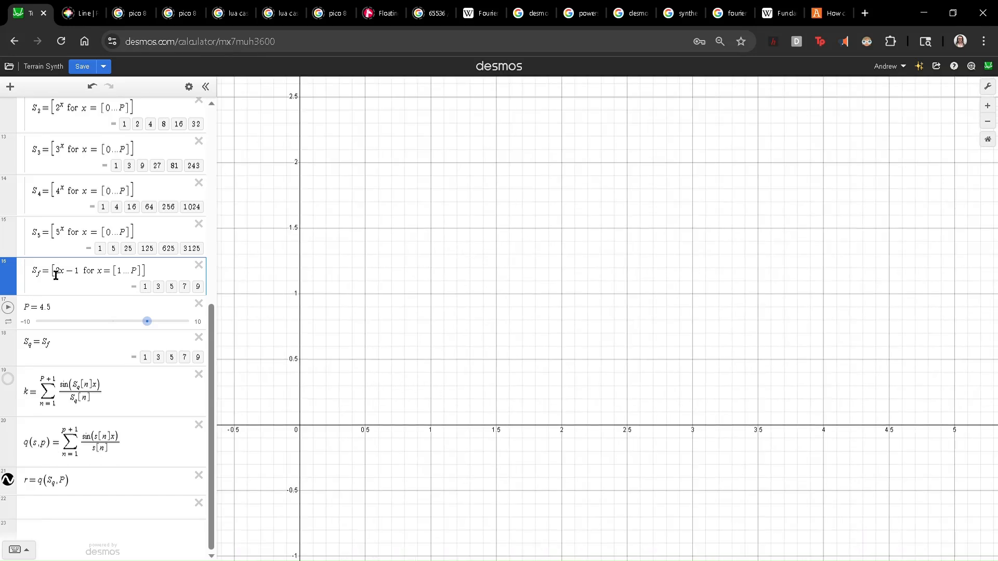
pyautogui.scroll(1, 63, 271)
pyautogui.scroll(-1, 73, 346)
# - Switch S_q to S_3 to check the r curve, and set it back to S_f
pyautogui.click(60, 354)
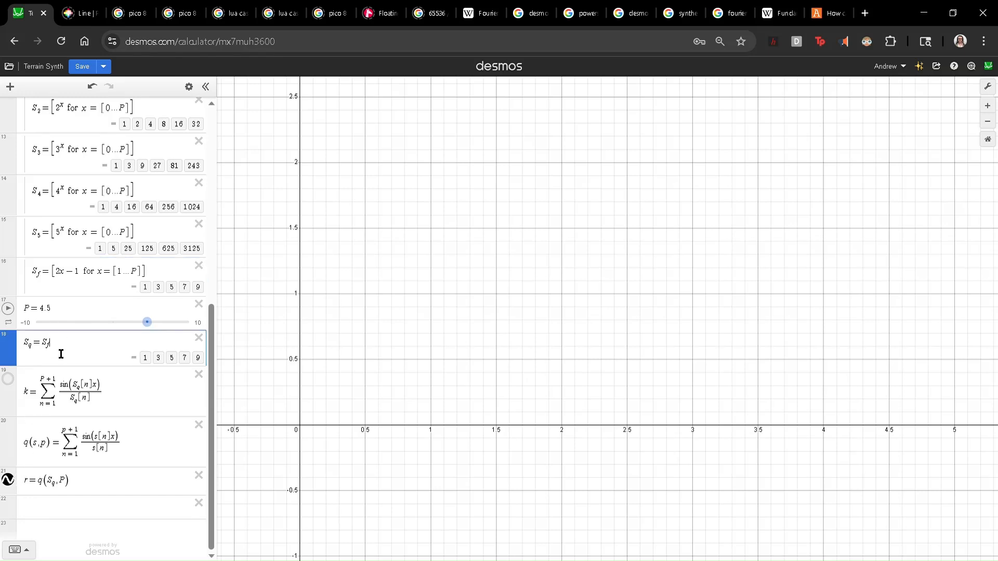
pyautogui.press('BackSpace')
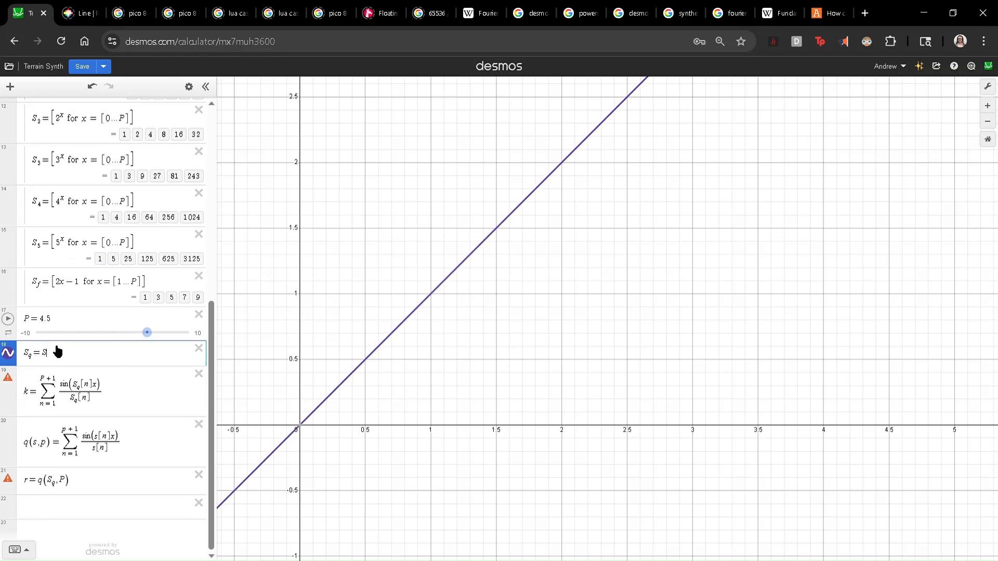
pyautogui.write('_3')
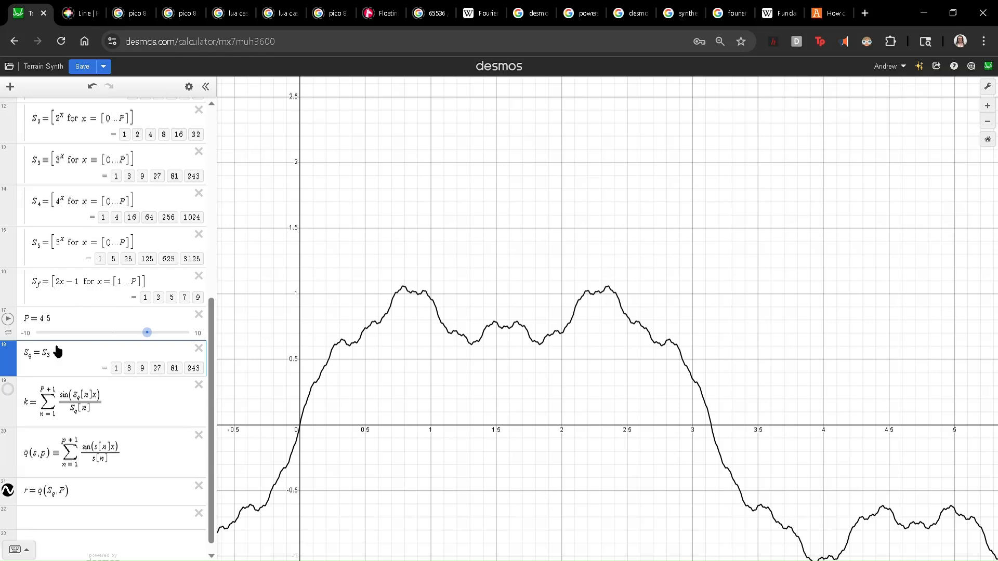
pyautogui.press('BackSpace')
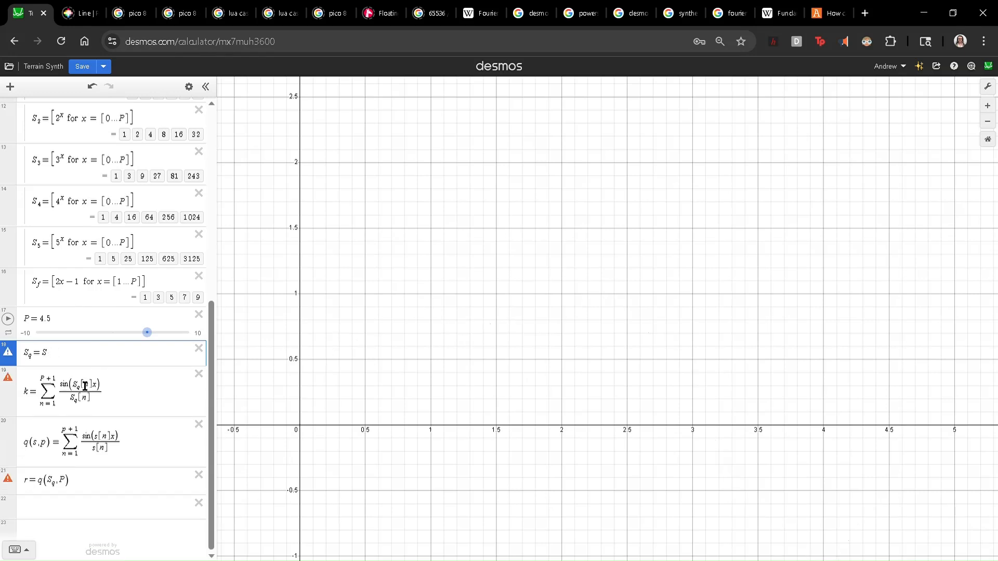
pyautogui.write('_f')
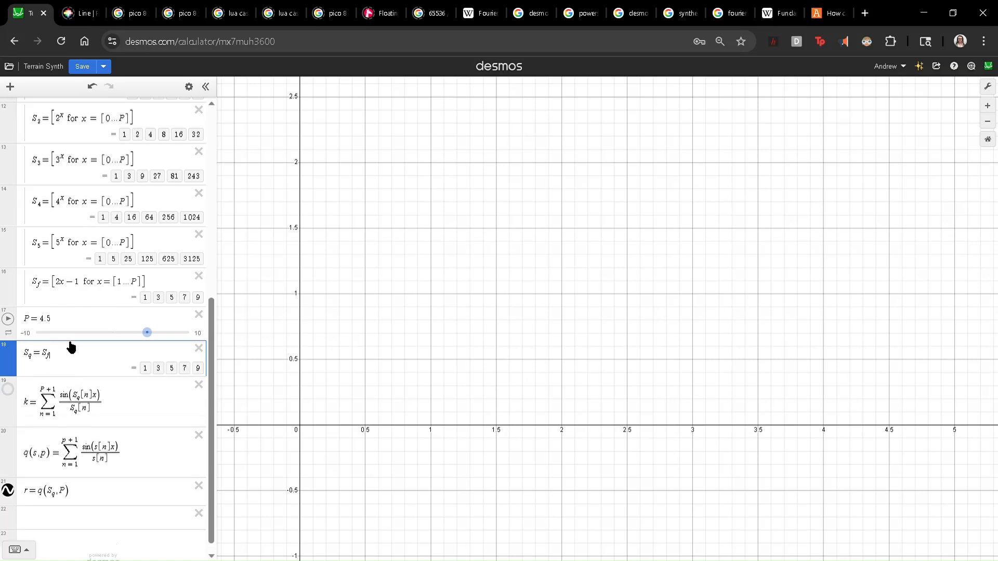
# - Set P to 5 and add a blank row beneath it
pyautogui.click(71, 453)
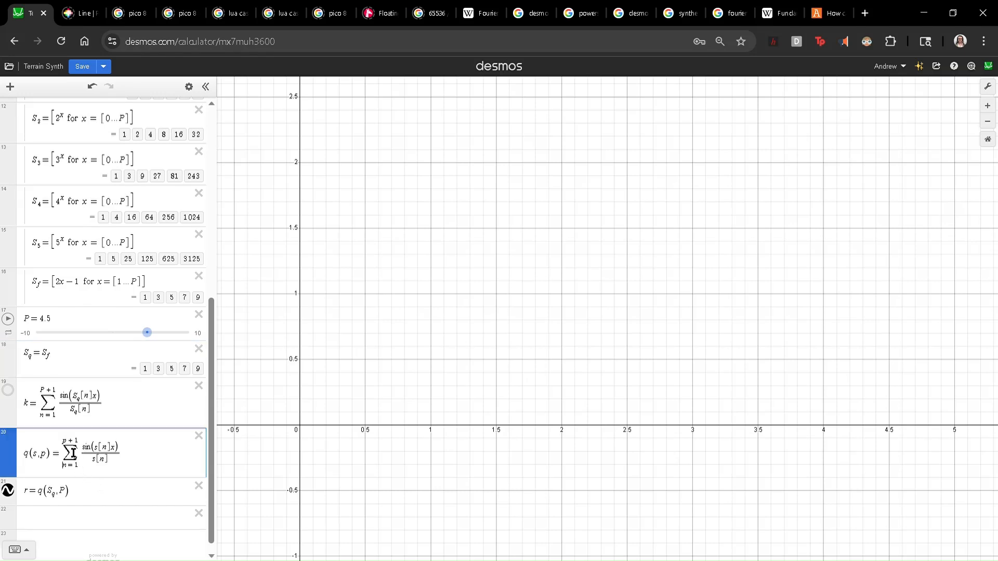
pyautogui.click(55, 329)
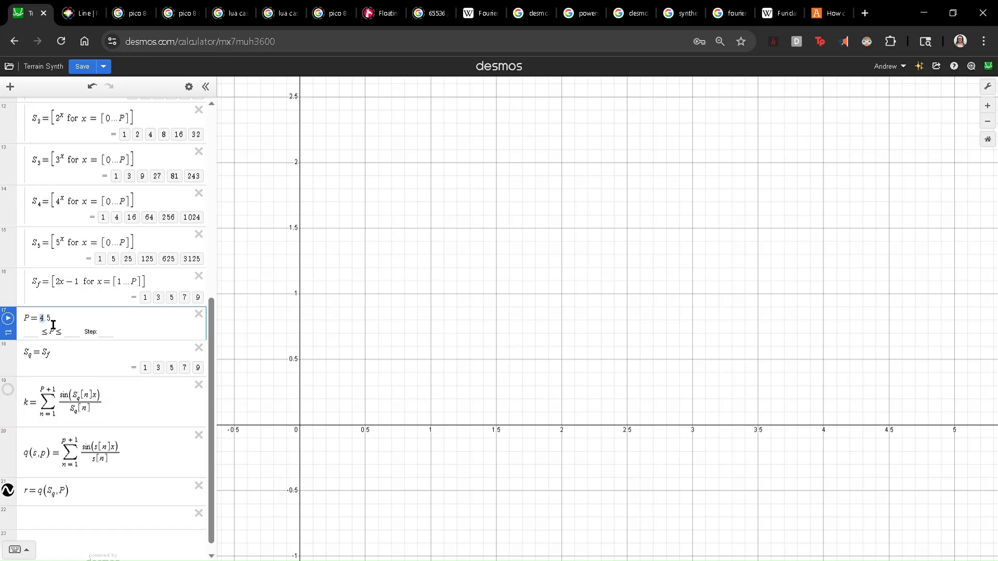
pyautogui.press('BackSpace')
pyautogui.press('BackSpace')
pyautogui.press('Return')
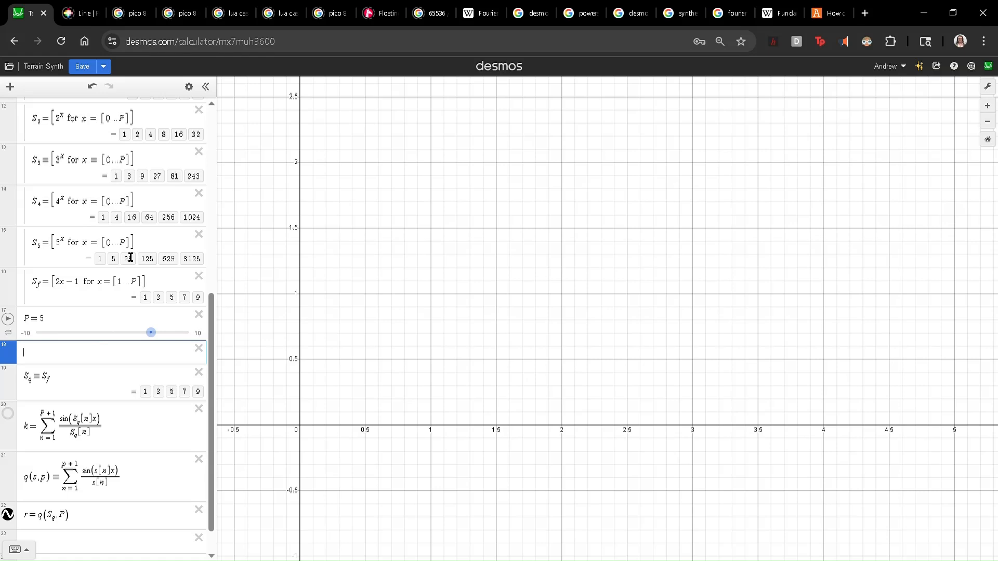
# - Change the start of the x range in the S_f list to 0
pyautogui.moveTo(124, 287); pyautogui.dragTo(116, 286)
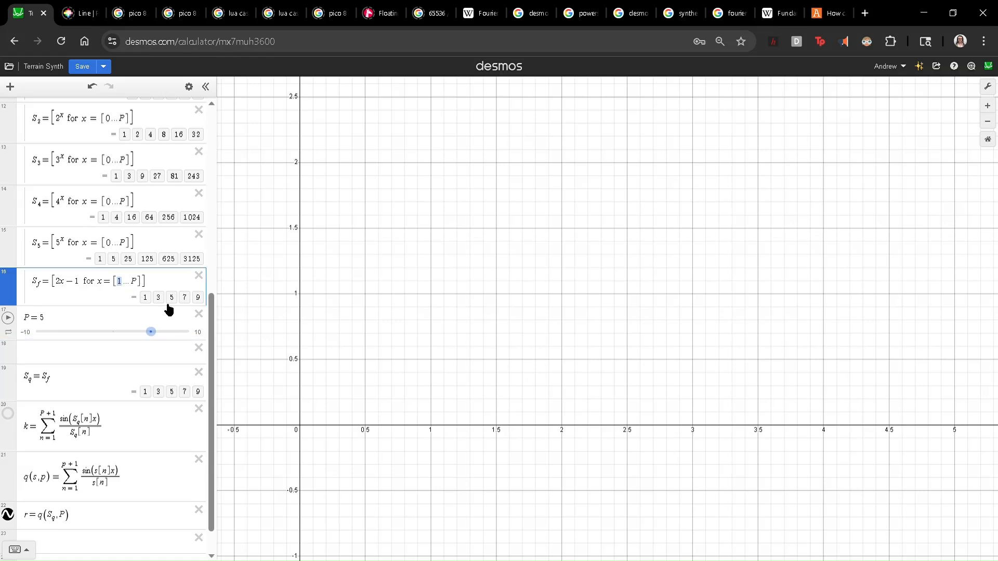
pyautogui.write('0')
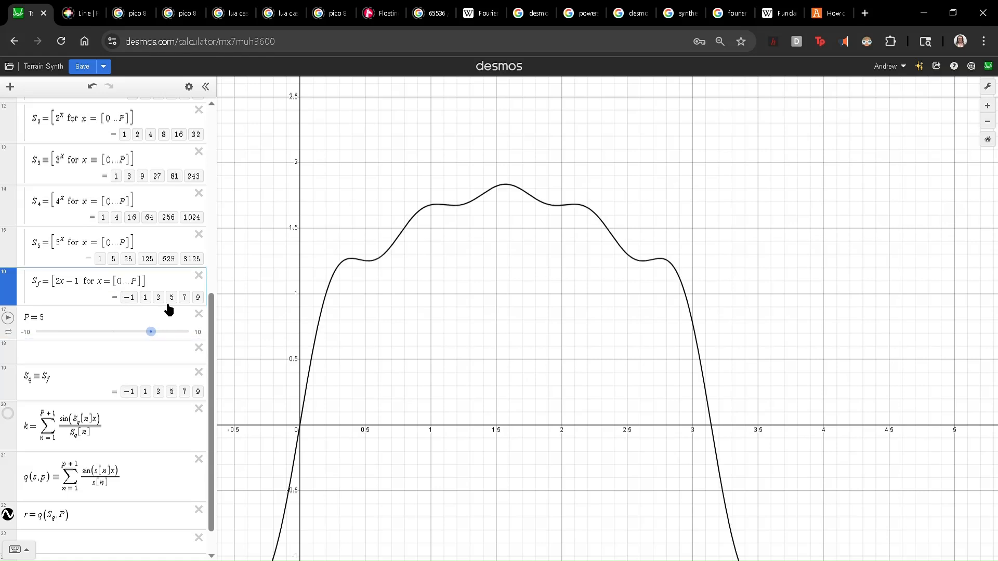
pyautogui.scroll(-8, 406, 350)
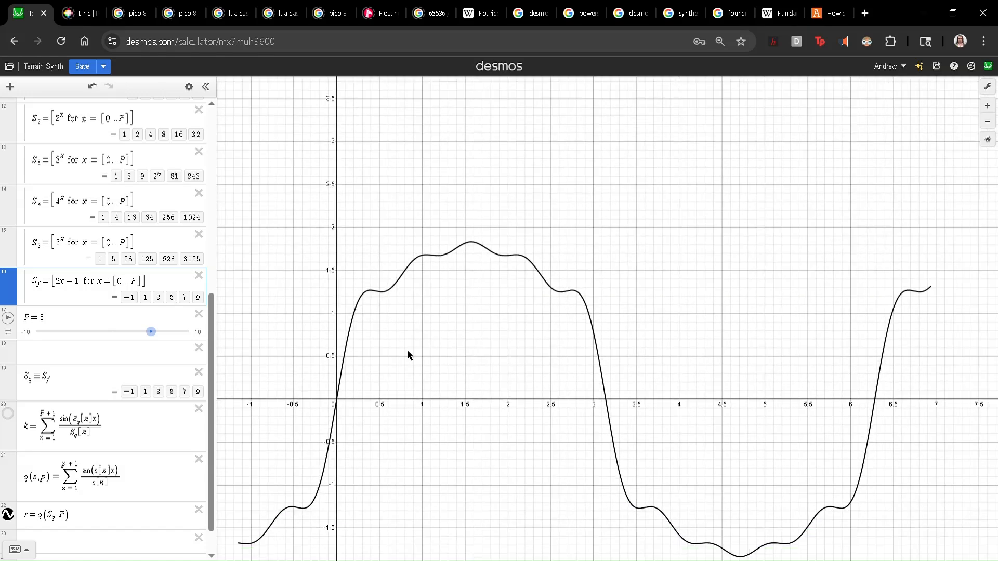
pyautogui.scroll(2, 415, 350)
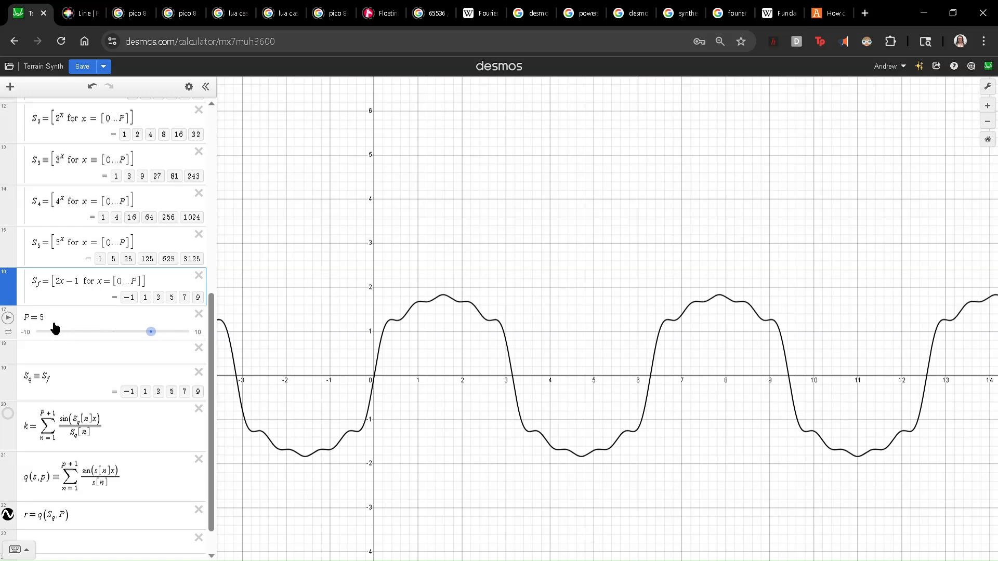
# - Give P a slider range from 0 to 25 with step 1, choose the one-way repeating animation, and play it
pyautogui.click(27, 333)
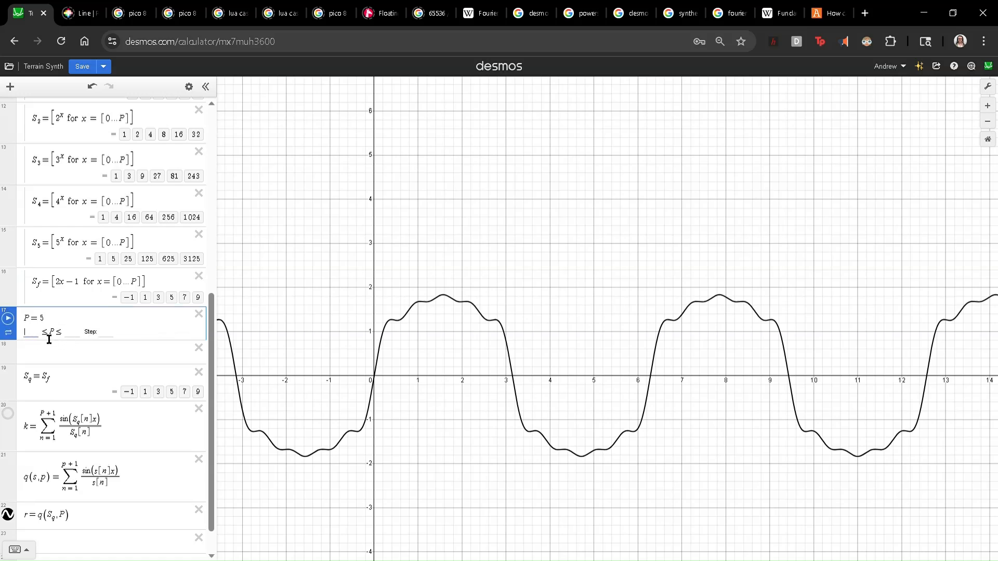
pyautogui.click(82, 338)
pyautogui.click(13, 336)
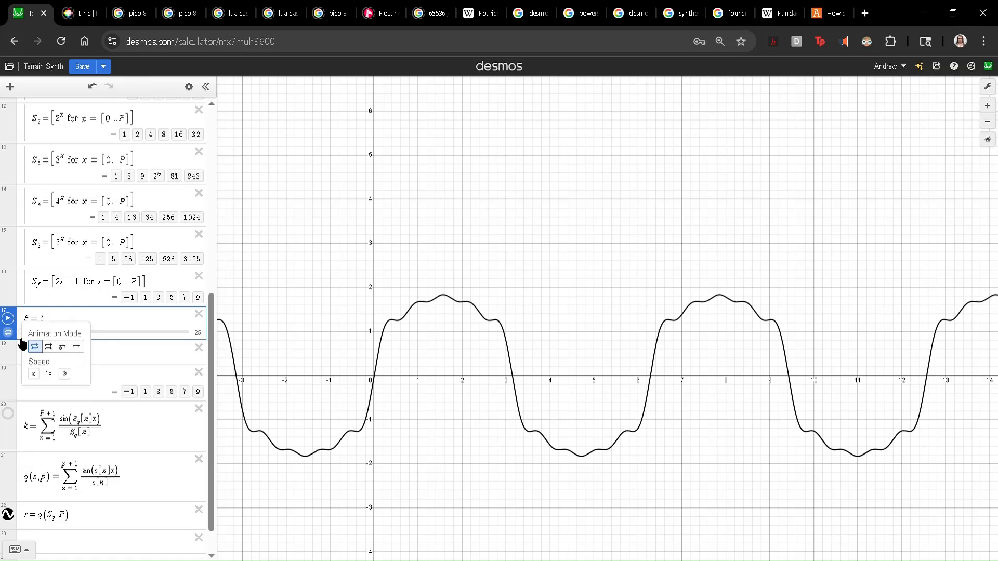
pyautogui.click(48, 346)
pyautogui.click(136, 332)
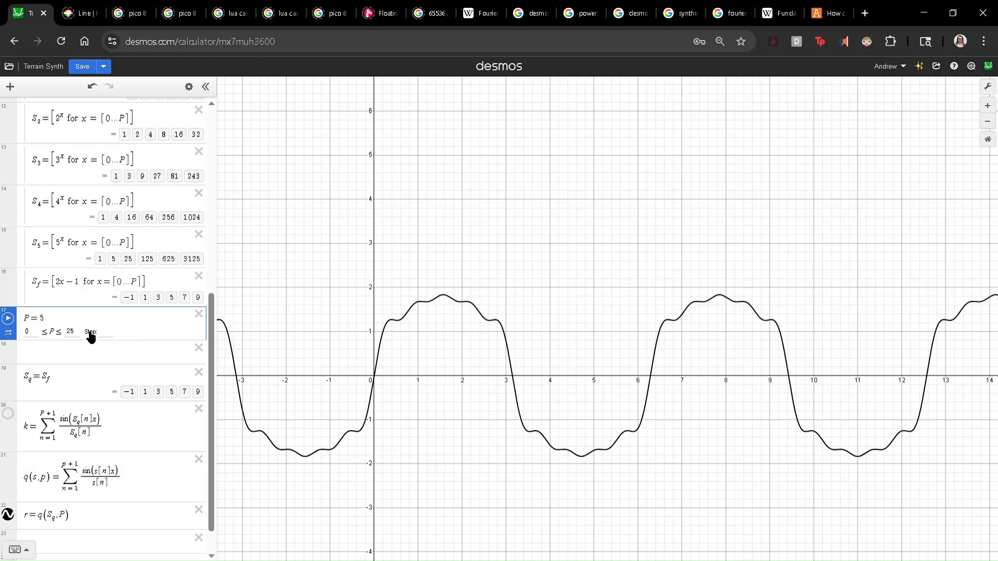
pyautogui.click(106, 334)
pyautogui.write('1')
pyautogui.click(126, 339)
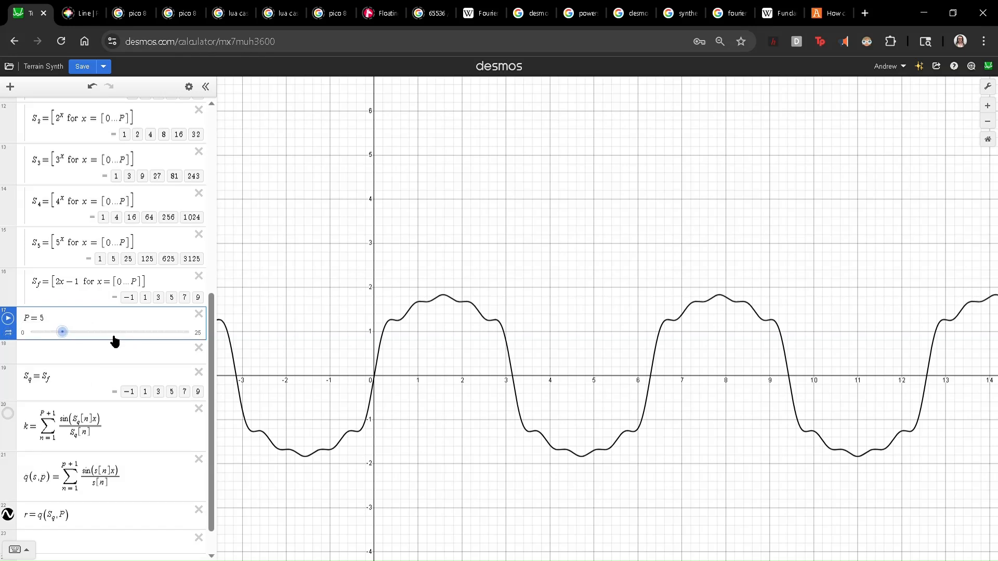
pyautogui.click(8, 319)
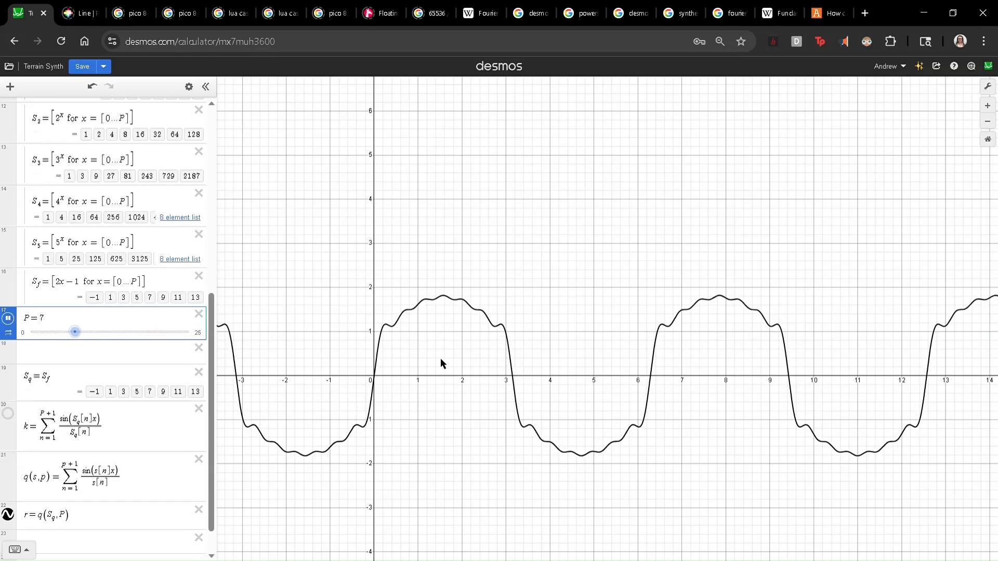
# - Reduce the upper limit of the sum in q(s,p) to just p
pyautogui.scroll(-2, 101, 322)
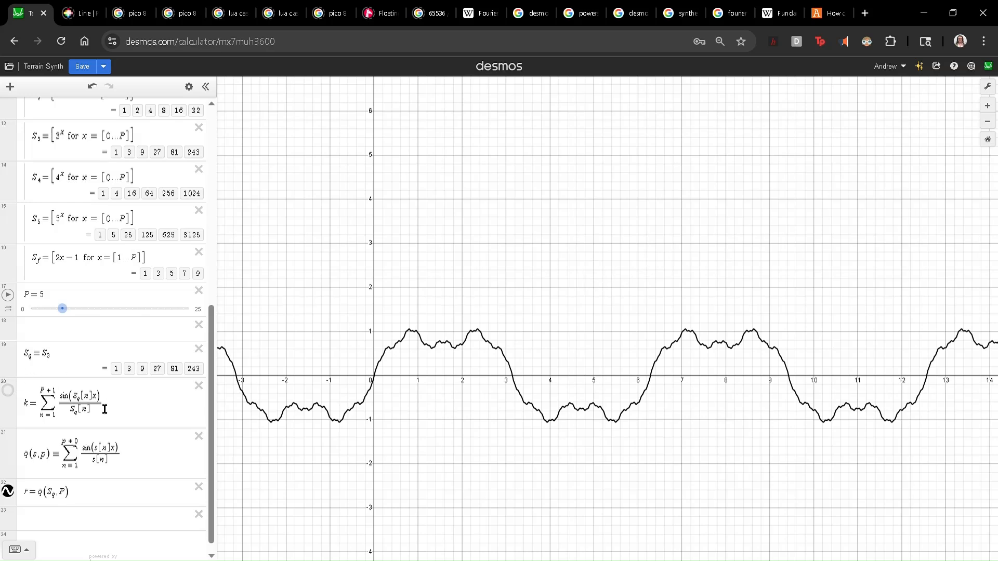
pyautogui.click(83, 448)
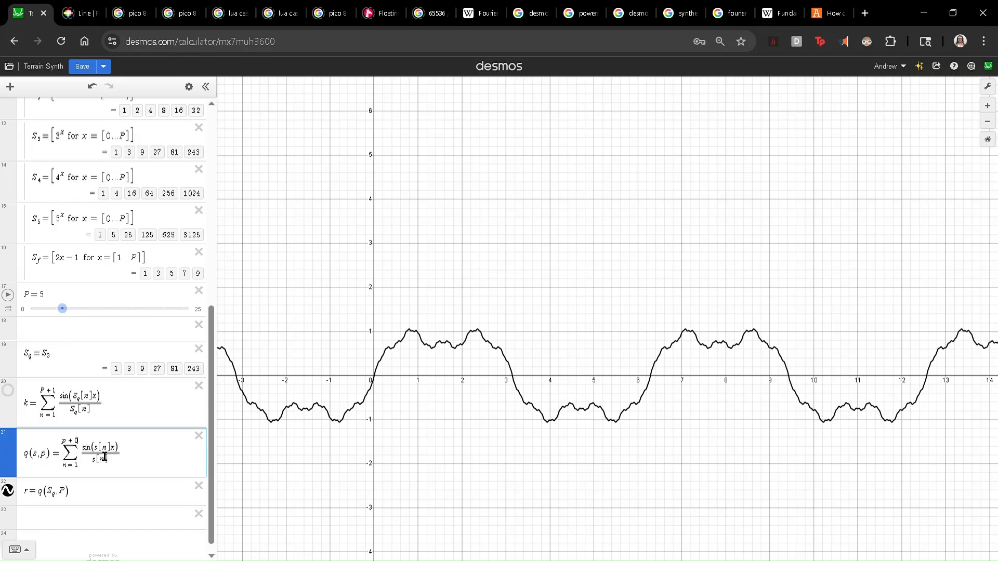
pyautogui.press('BackSpace')
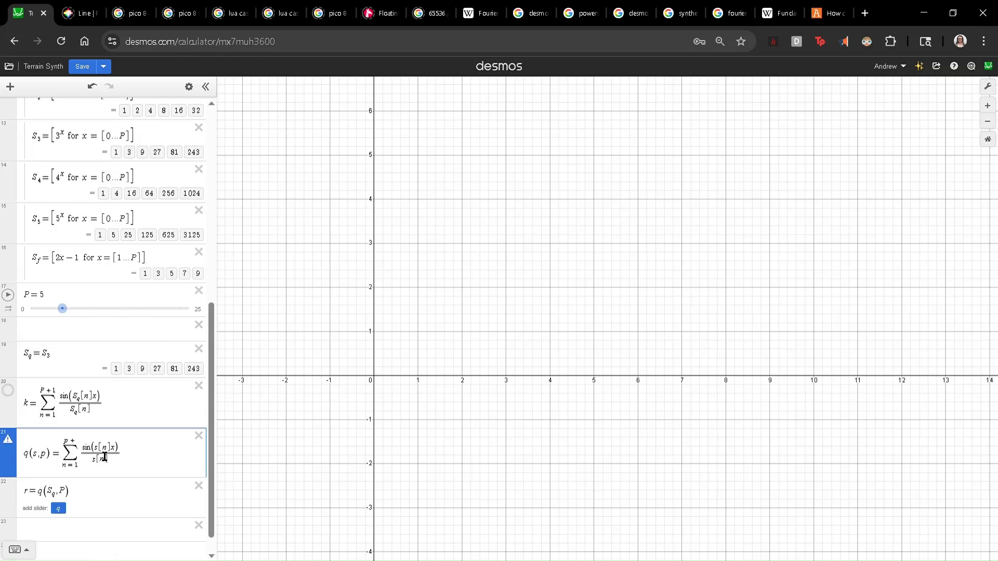
pyautogui.press('BackSpace')
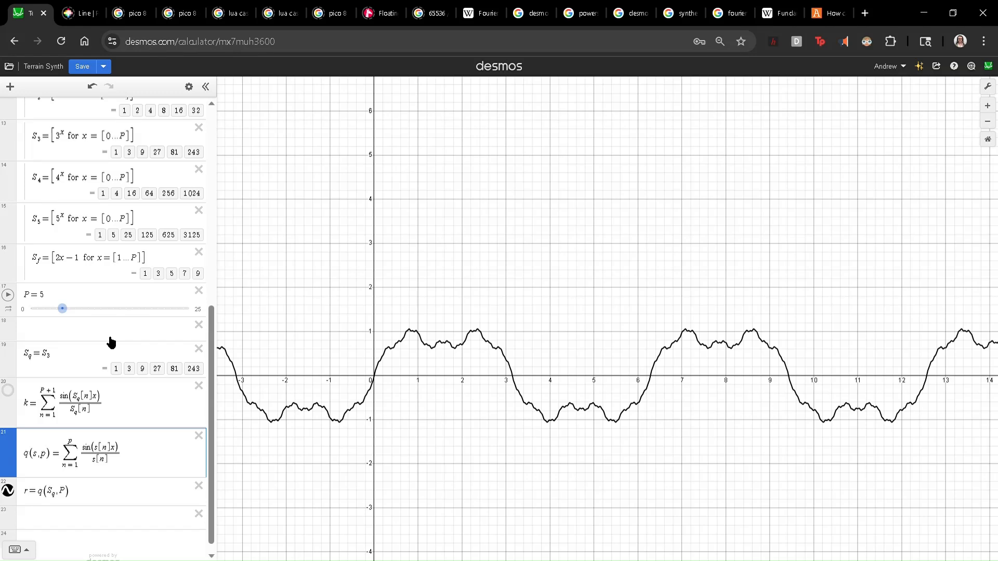
# - Change the start of the x range in the S_3 list to 1
pyautogui.scroll(6, 116, 461)
pyautogui.scroll(-3, 111, 412)
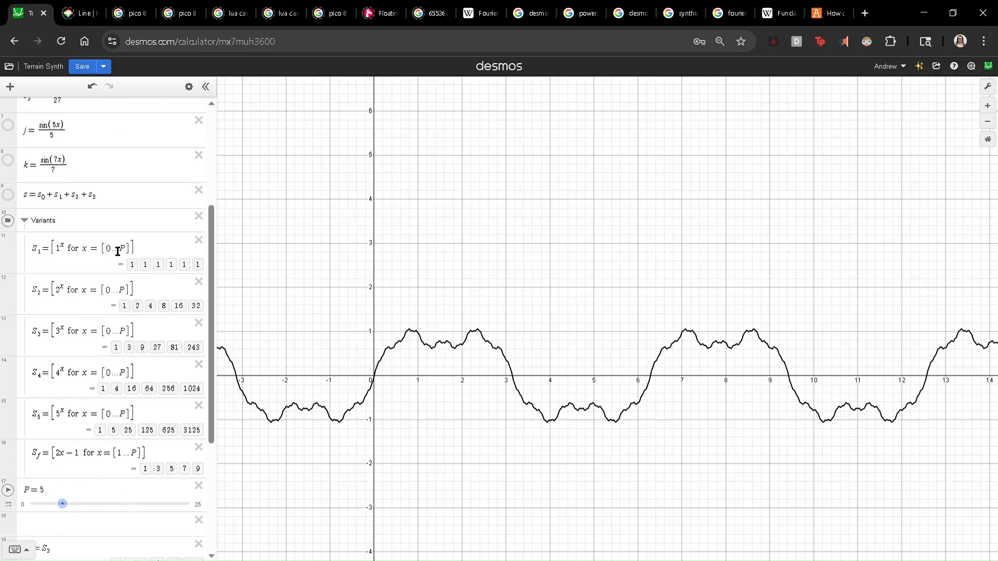
pyautogui.click(117, 339)
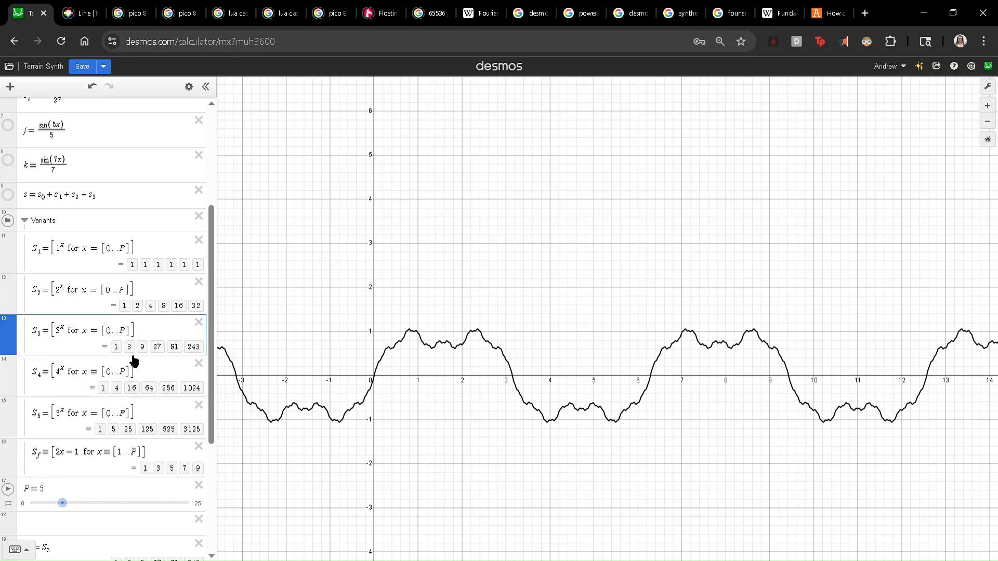
pyautogui.press('BackSpace')
pyautogui.write('1')
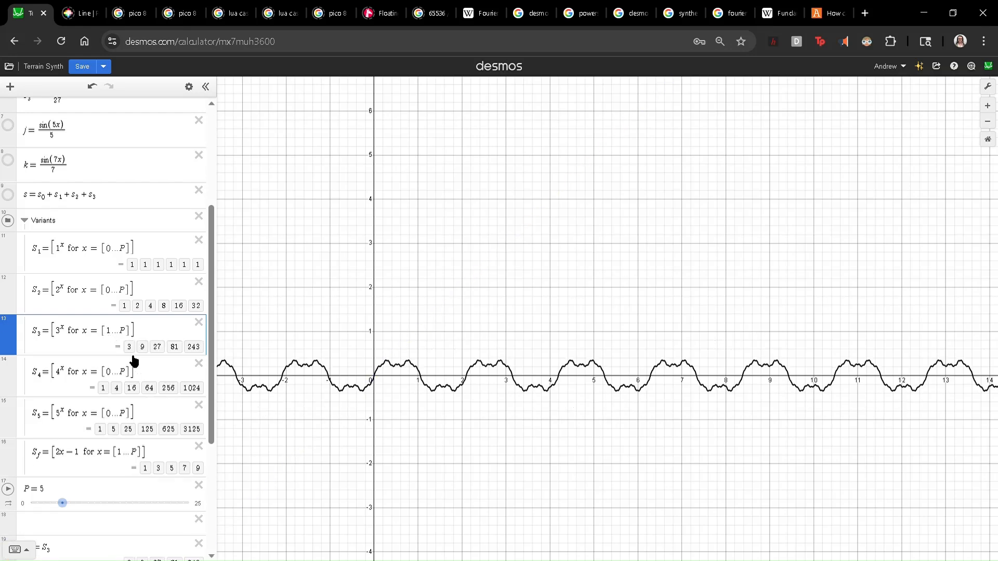
# - Examine the x range of the S_3 list, the P slider and the summation limits in q(s,p)
pyautogui.scroll(-1, 134, 360)
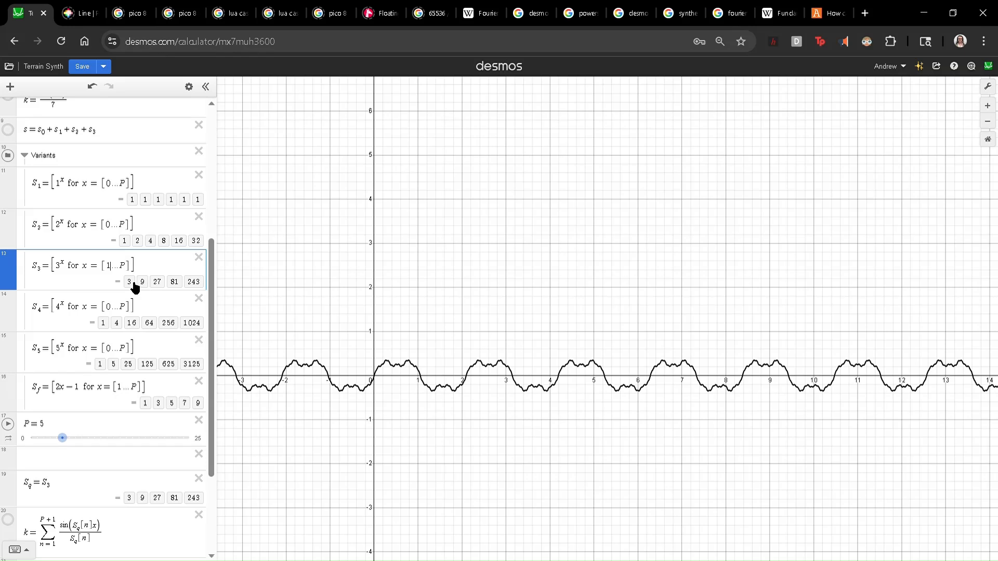
pyautogui.click(48, 433)
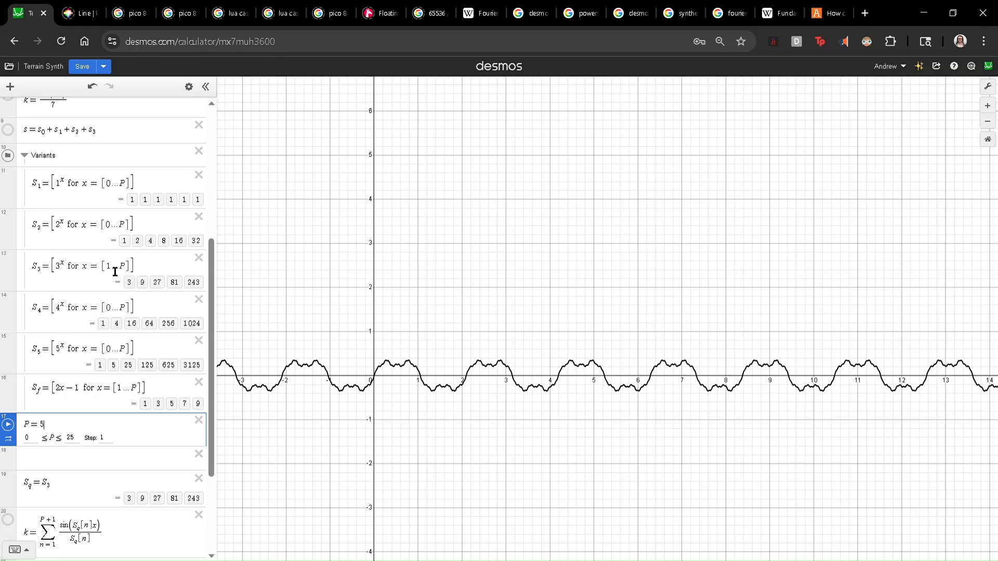
pyautogui.moveTo(106, 269); pyautogui.dragTo(133, 270)
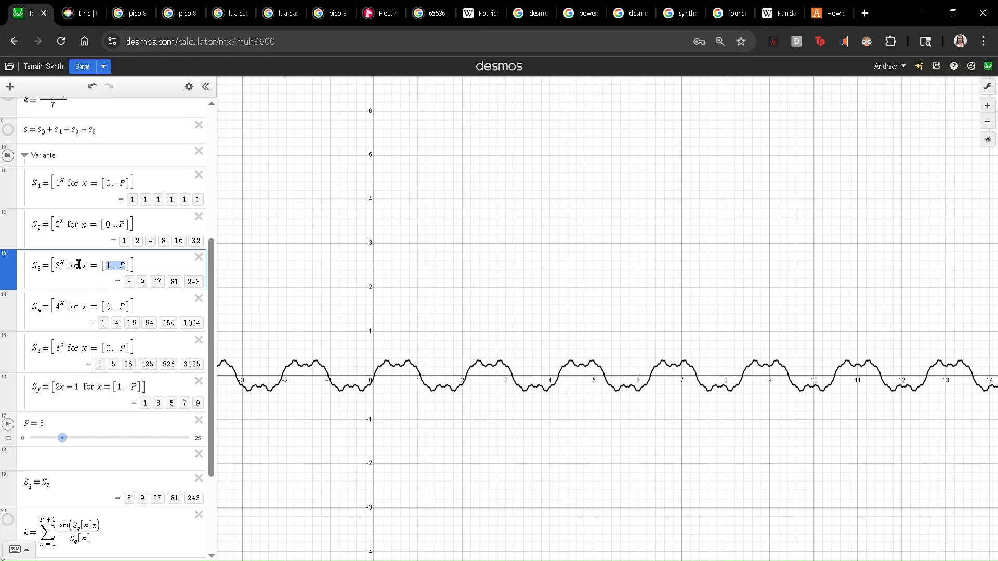
pyautogui.scroll(-1, 78, 263)
pyautogui.scroll(-1, 80, 258)
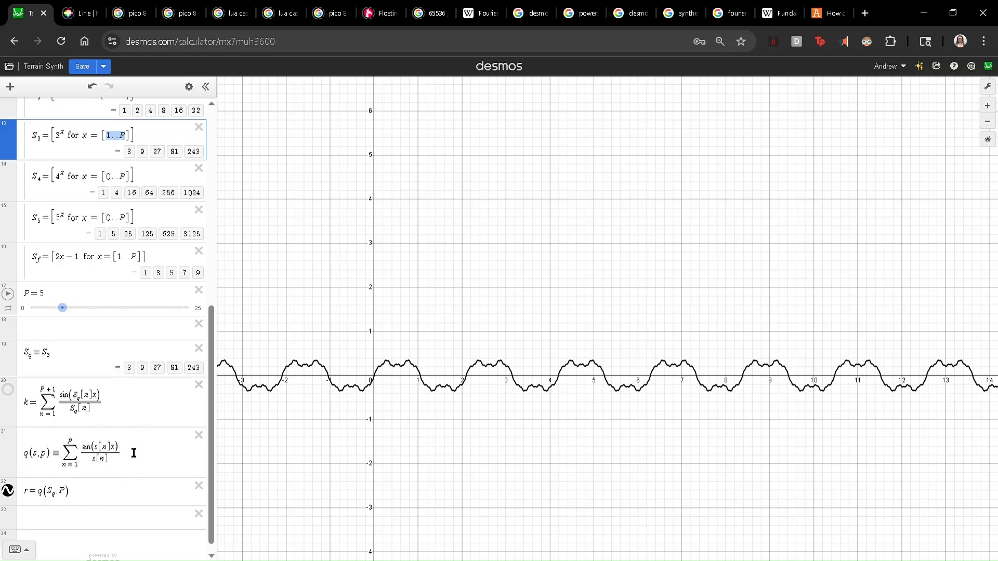
pyautogui.scroll(-1, 132, 450)
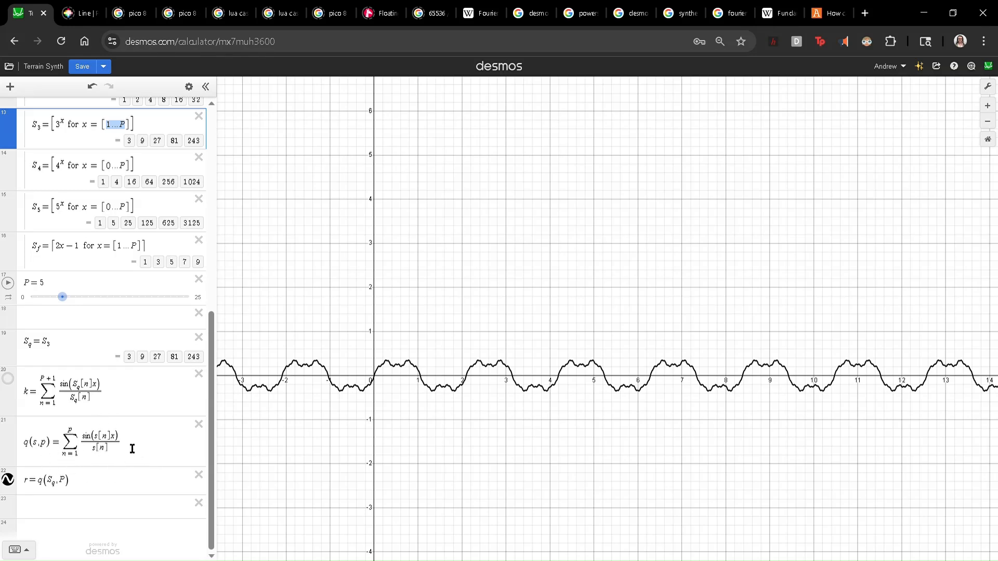
pyautogui.click(83, 438)
pyautogui.click(82, 440)
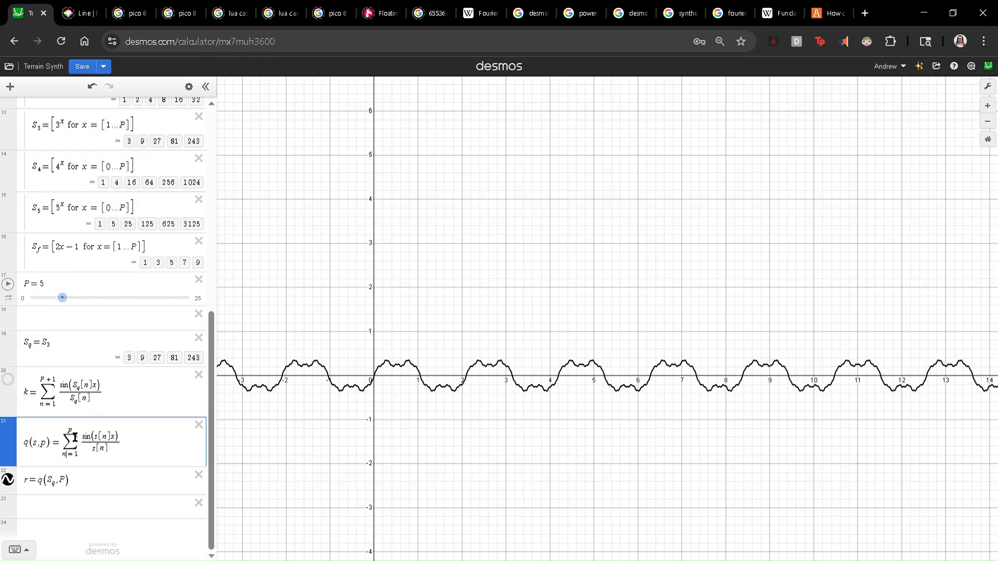
pyautogui.hotkey('shift', 'Right')
pyautogui.click(84, 437)
# - Change the S_q definition to use the odd-number list S_f in place of the power list
pyautogui.click(68, 352)
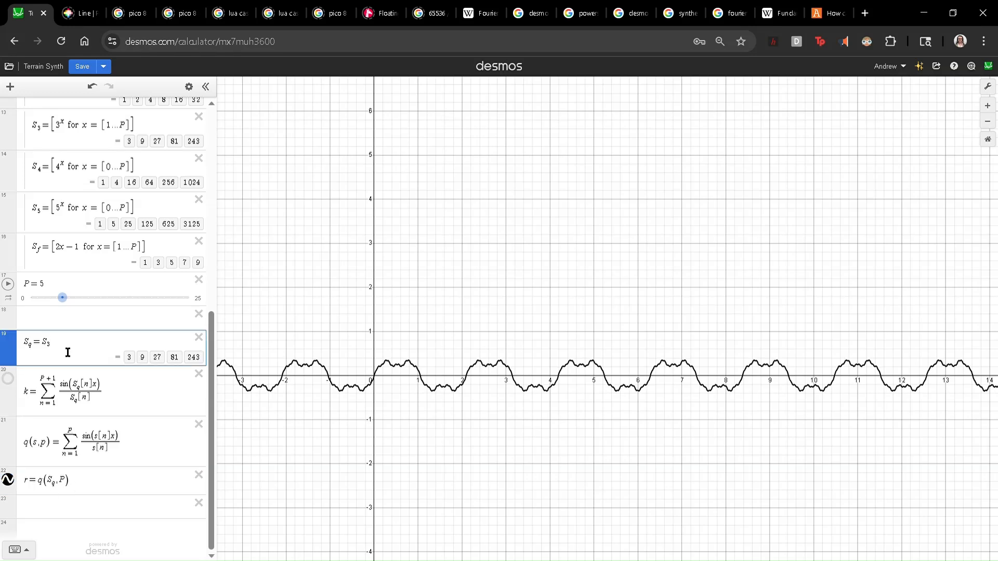
pyautogui.press('BackSpace')
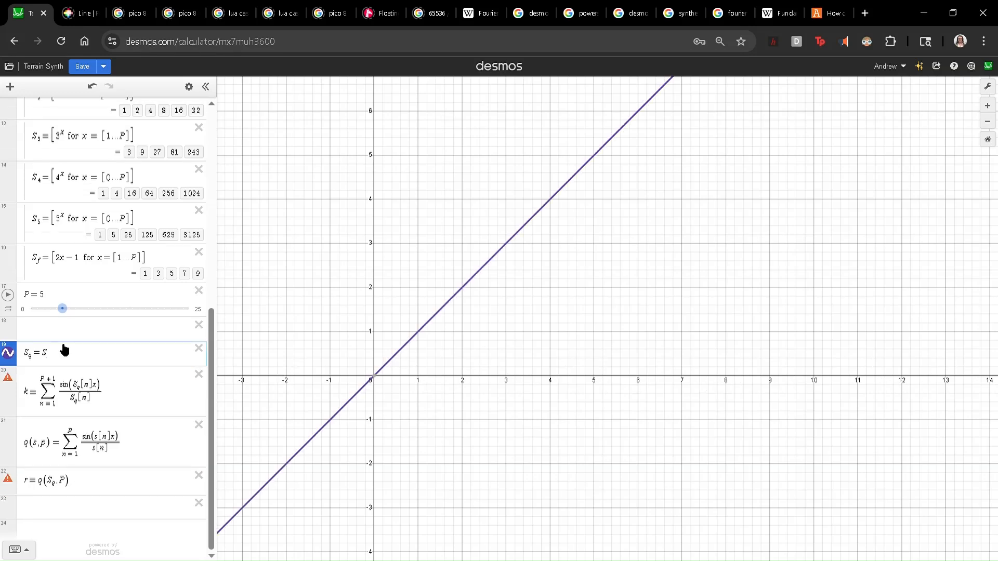
pyautogui.write('f')
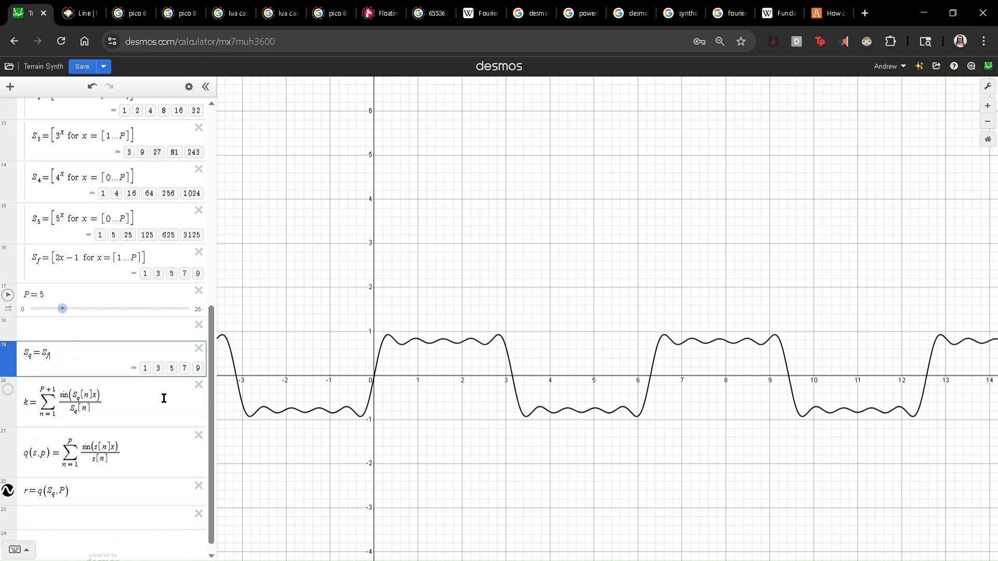
# - Raise the P slider to 25 and inspect the resulting wave around the origin up close
pyautogui.moveTo(65, 310); pyautogui.dragTo(210, 315)
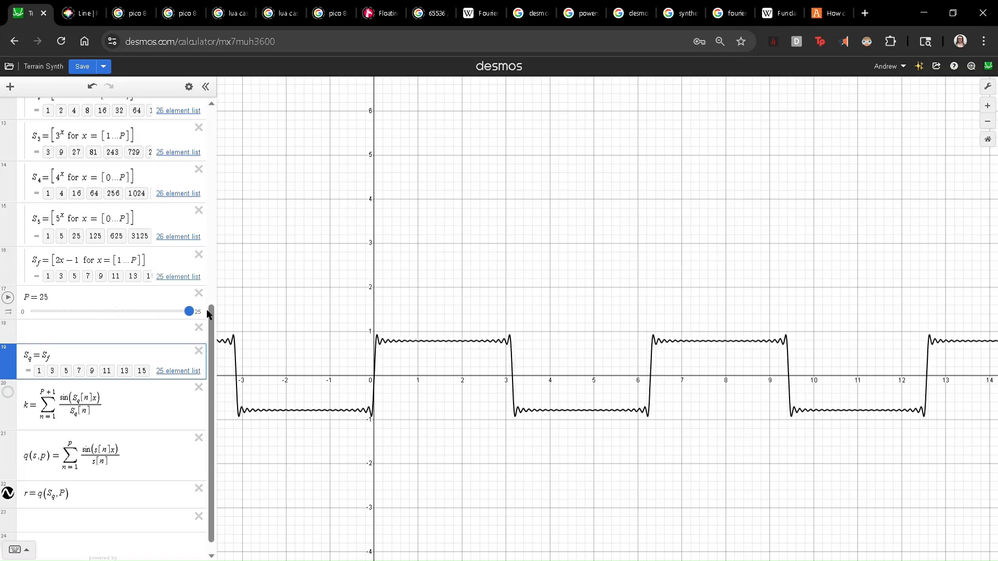
pyautogui.scroll(-10, 374, 372)
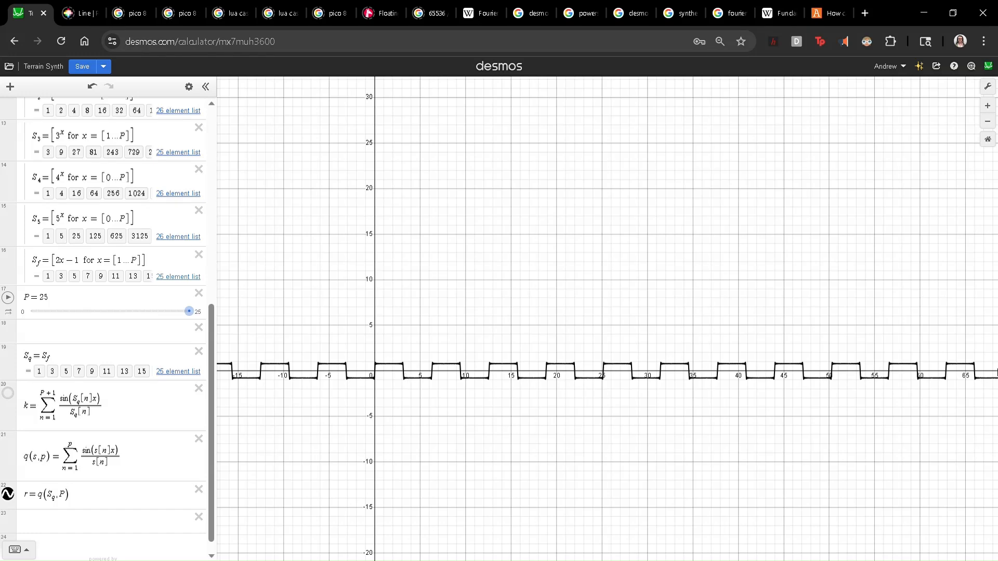
pyautogui.scroll(15, 380, 376)
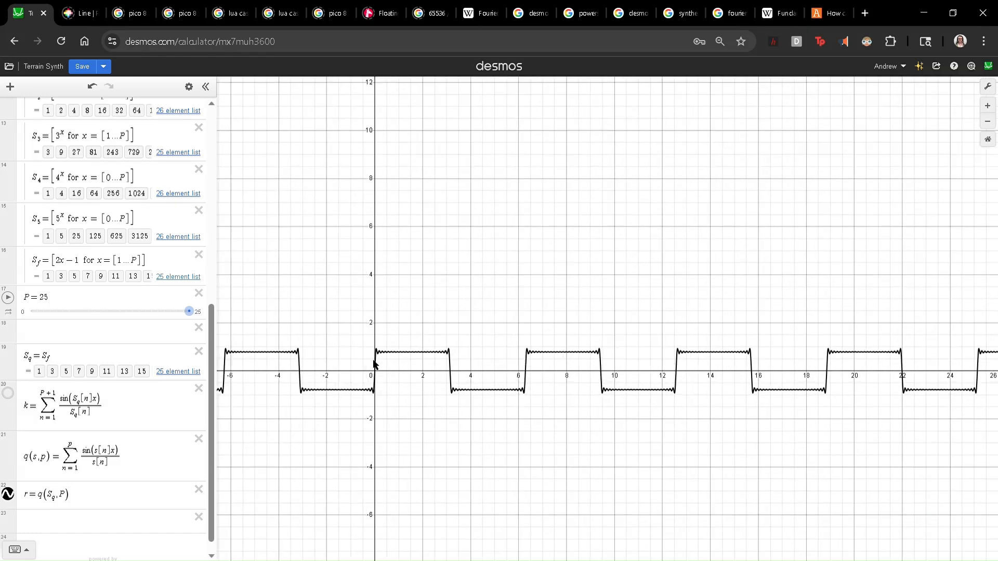
pyautogui.scroll(2, 378, 362)
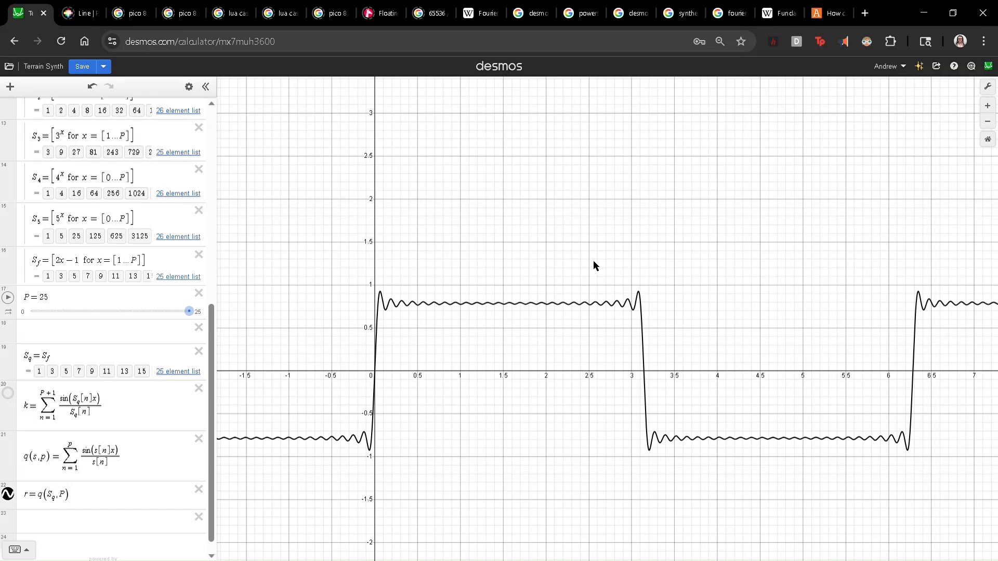